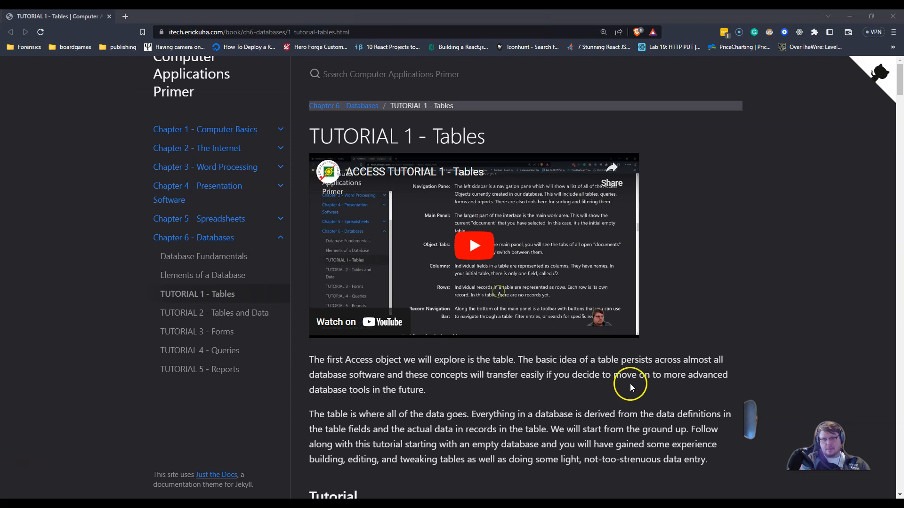
Review the Elements of a Database page, down to the diagram relating forms, tables, queries and reports, and close it.
middle_click(228, 275)
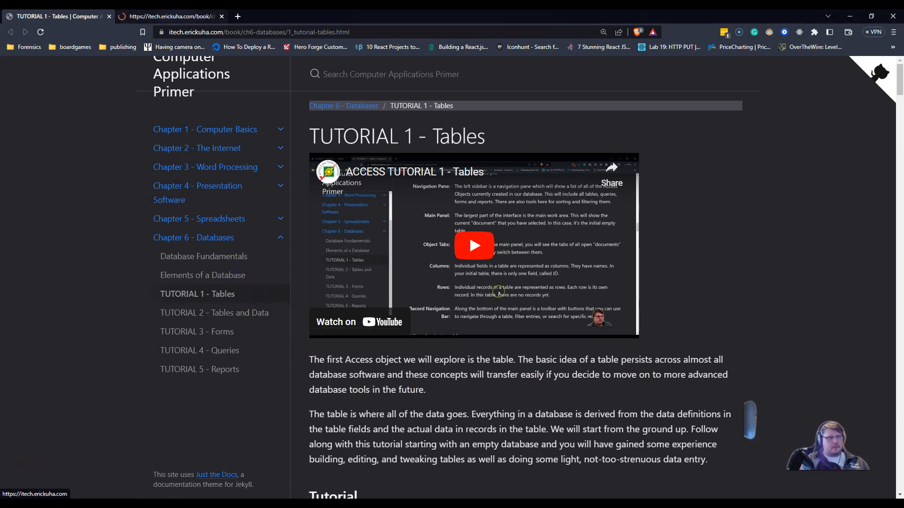
left_click(171, 16)
scroll(529, 232, "down", 20)
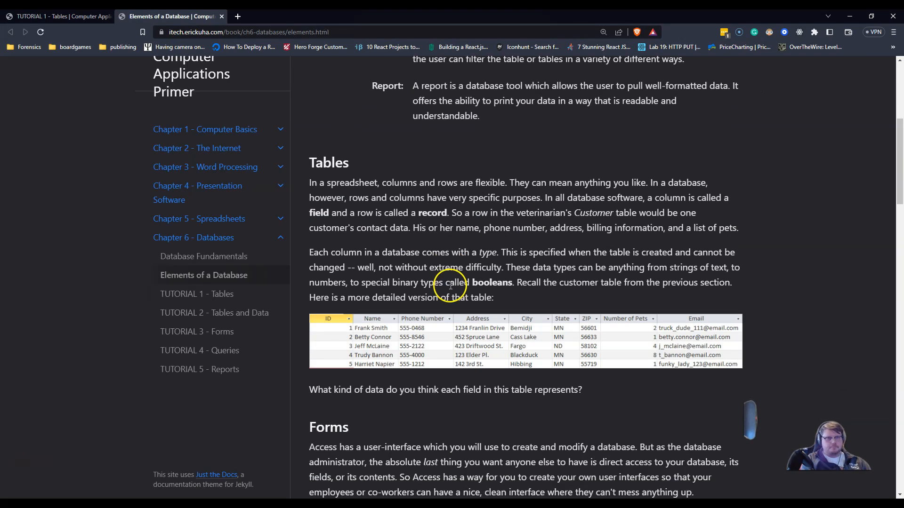
scroll(450, 301, "down", 15)
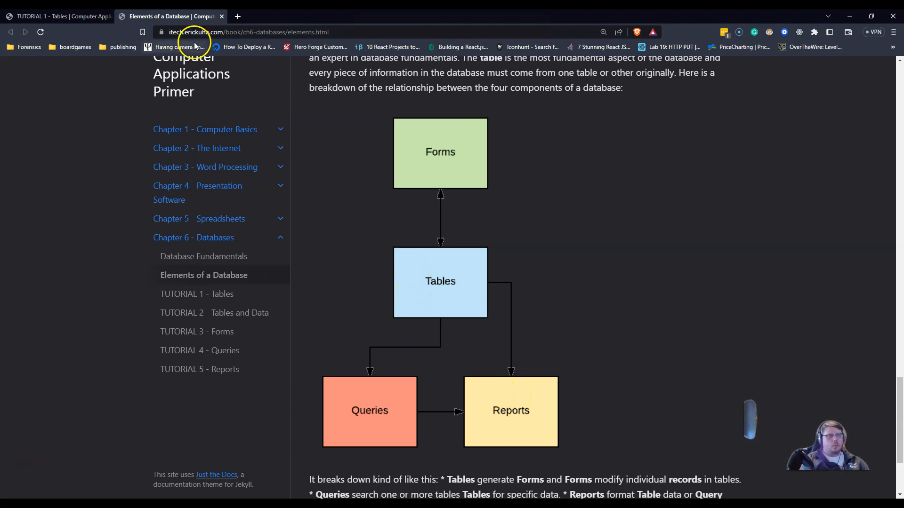
left_click(221, 17)
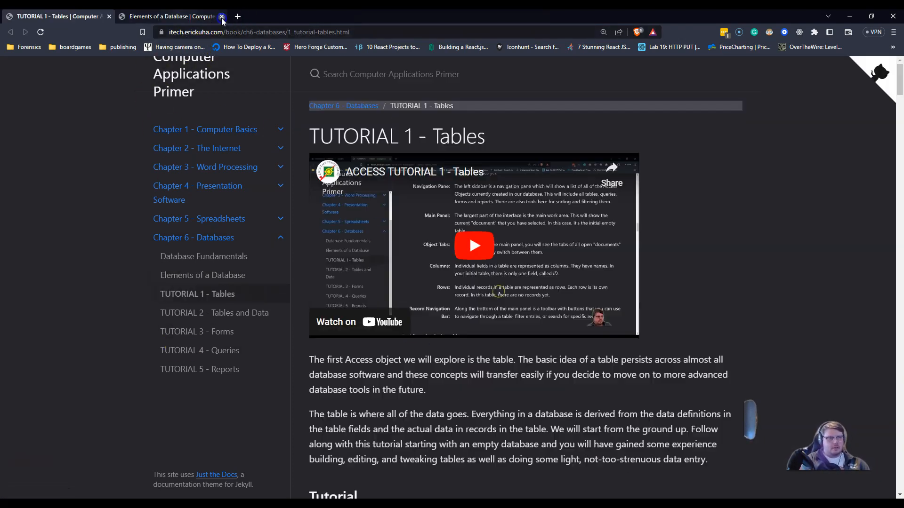
Read the Tables tutorial's database design plan, examining the enlarged UML diagram and the instructions for creating a database.
scroll(465, 395, "down", 5)
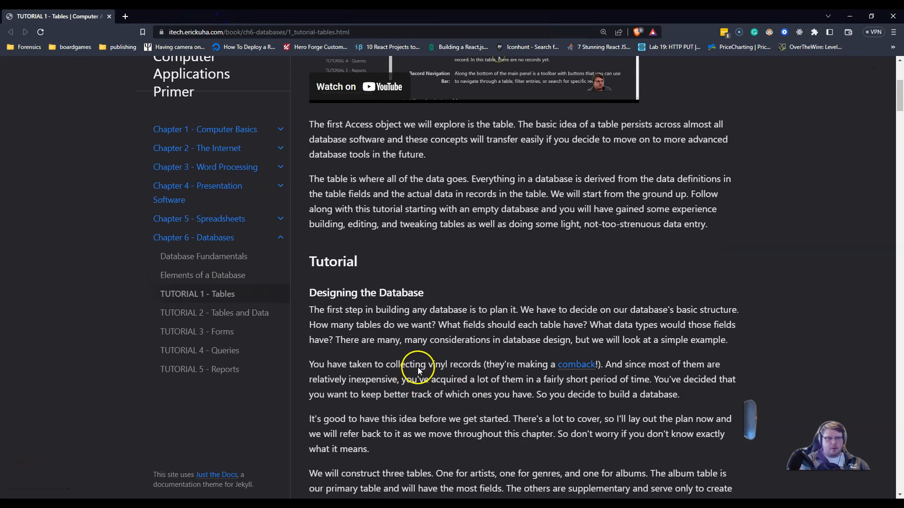
scroll(418, 368, "down", 2)
scroll(418, 367, "down", 2)
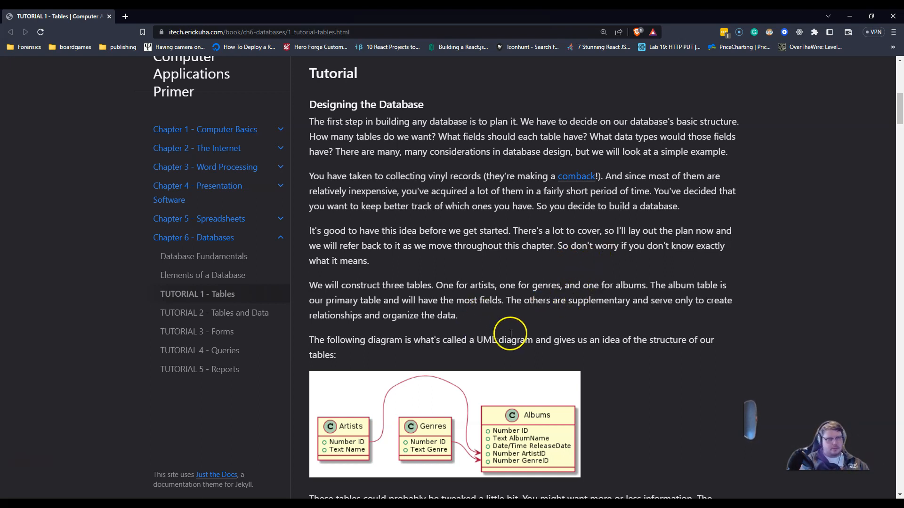
scroll(583, 344, "down", 4)
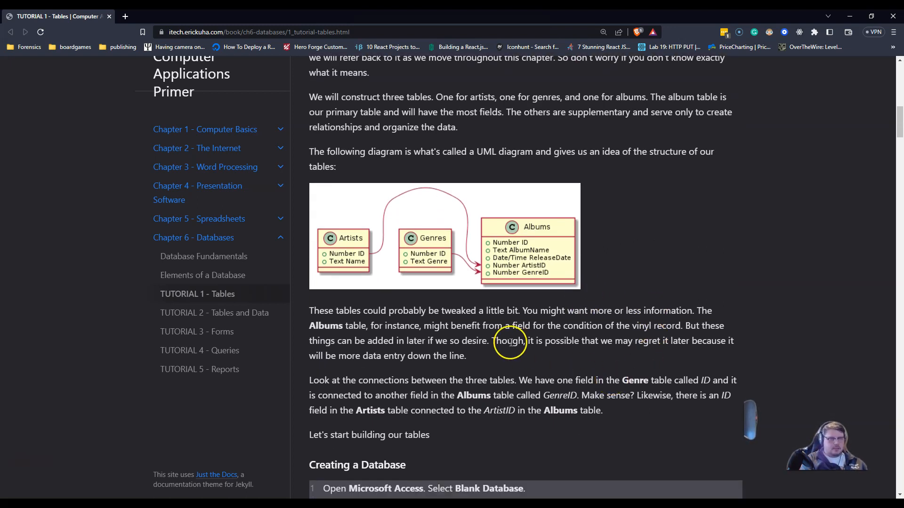
key("ctrl+plus")
key("ctrl+plus")
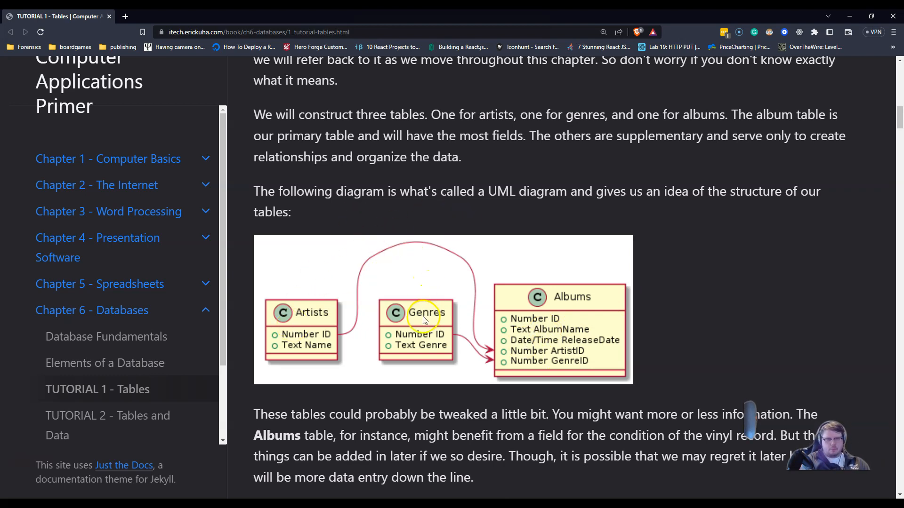
scroll(469, 424, "down", 9)
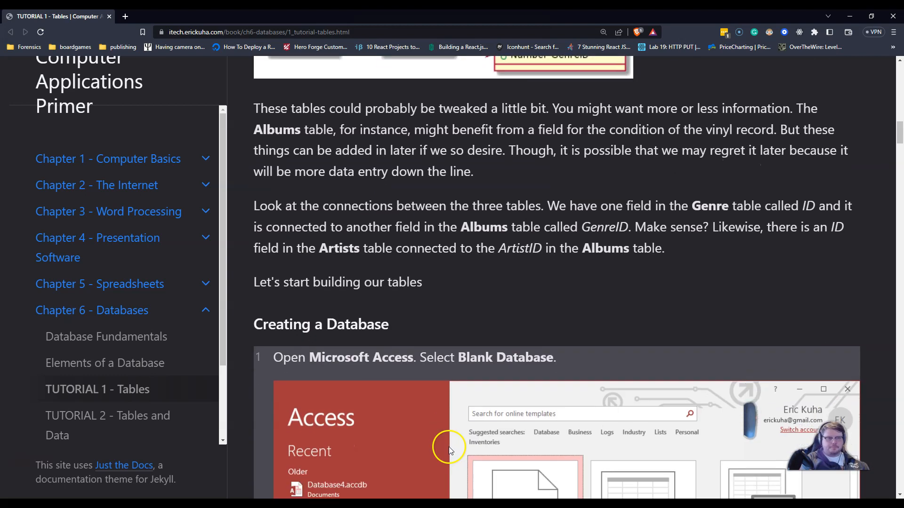
scroll(446, 449, "down", 4)
Search the computer for "access" and launch Microsoft Access.
key("super")
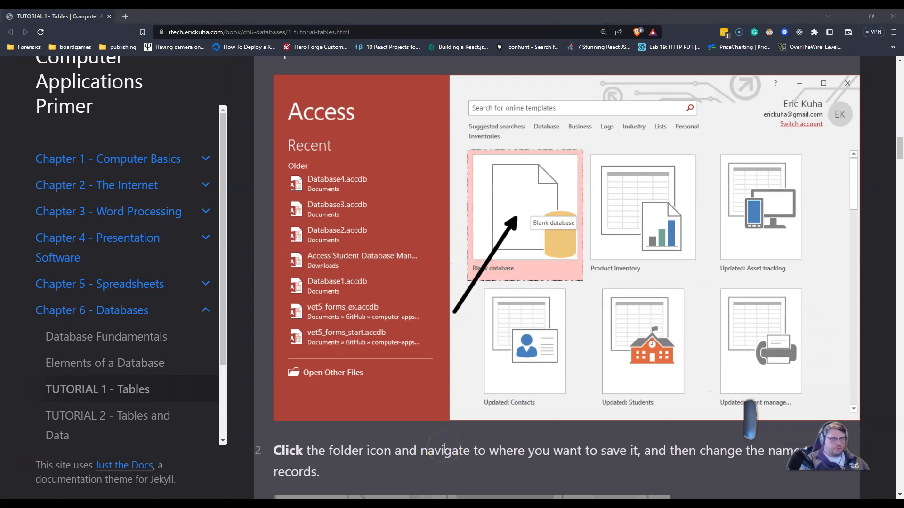
type("access")
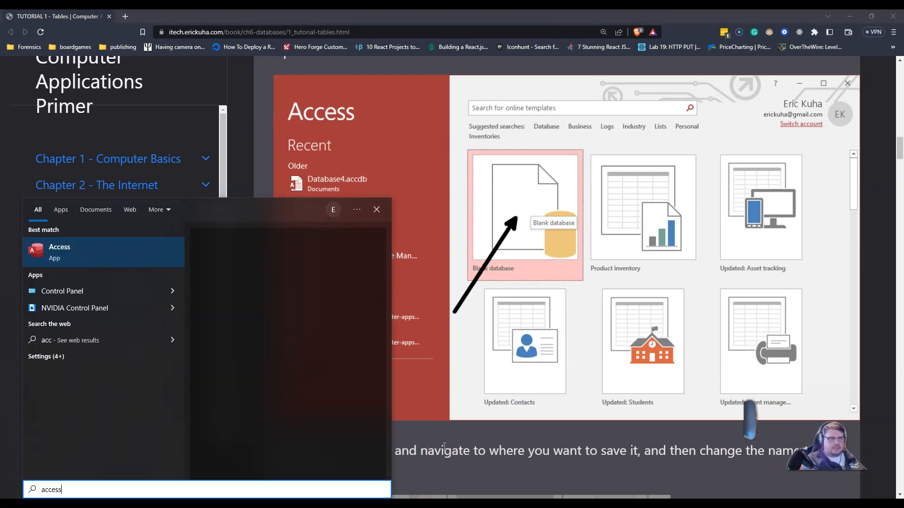
key("Return")
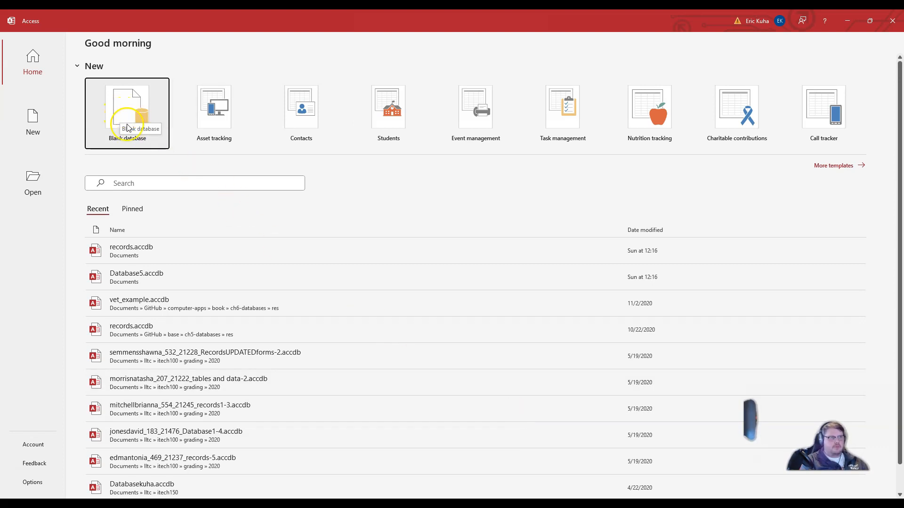
Create a blank database named records in the Documents folder, replacing the existing file.
left_click(121, 109)
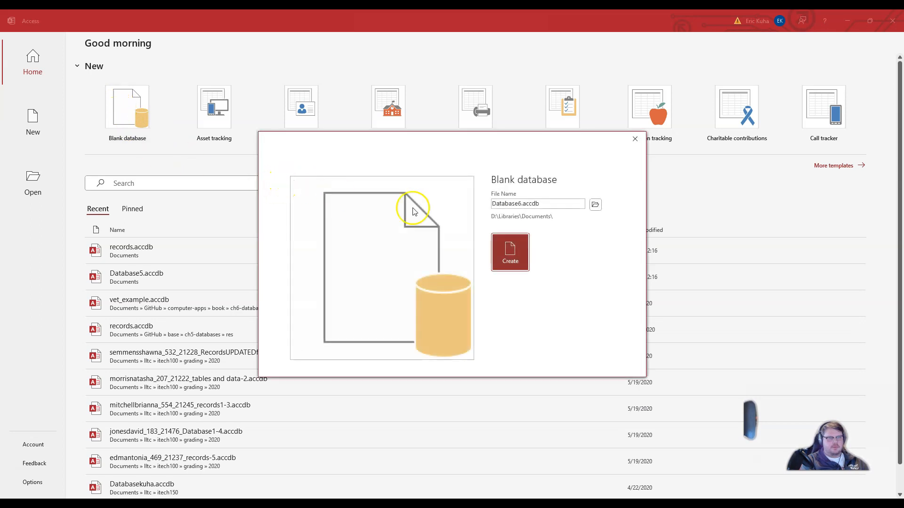
left_click(515, 252)
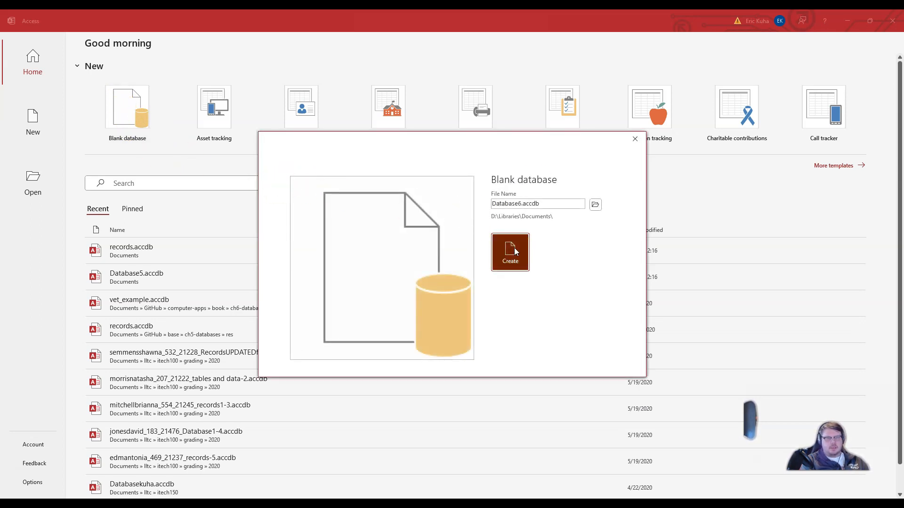
double_click(549, 204)
type("records")
key("Return")
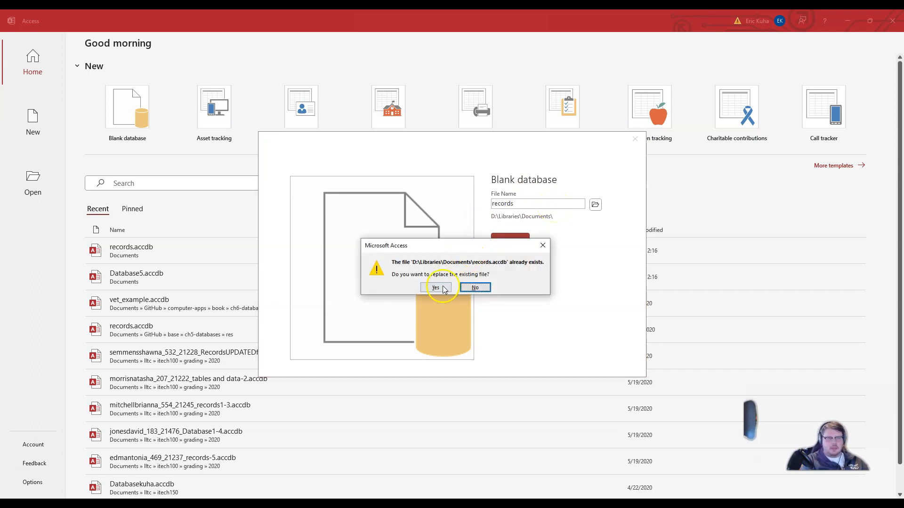
left_click(435, 288)
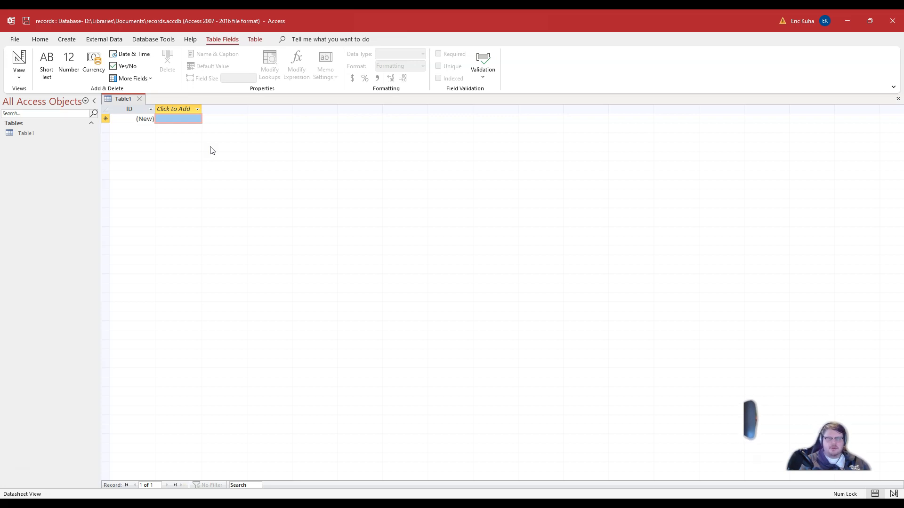
Rename the new table's ID field to ArtistID.
left_click(187, 144)
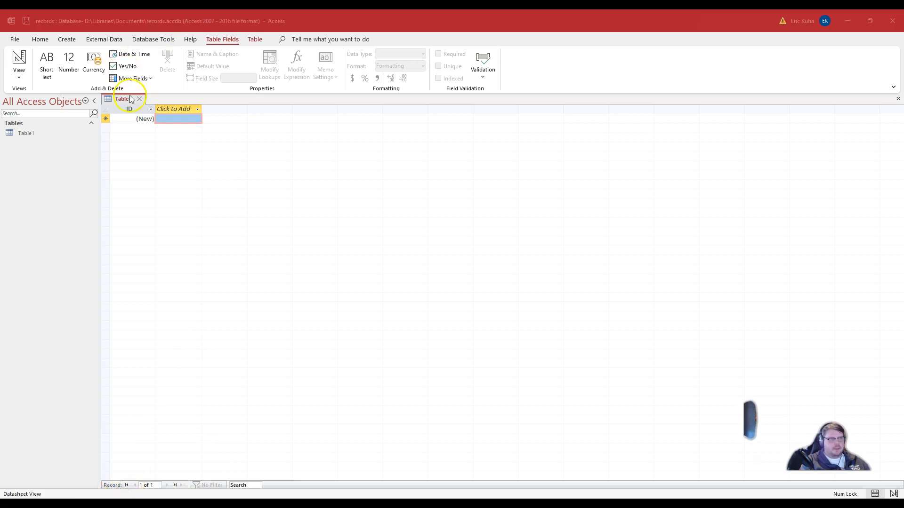
left_click(134, 112)
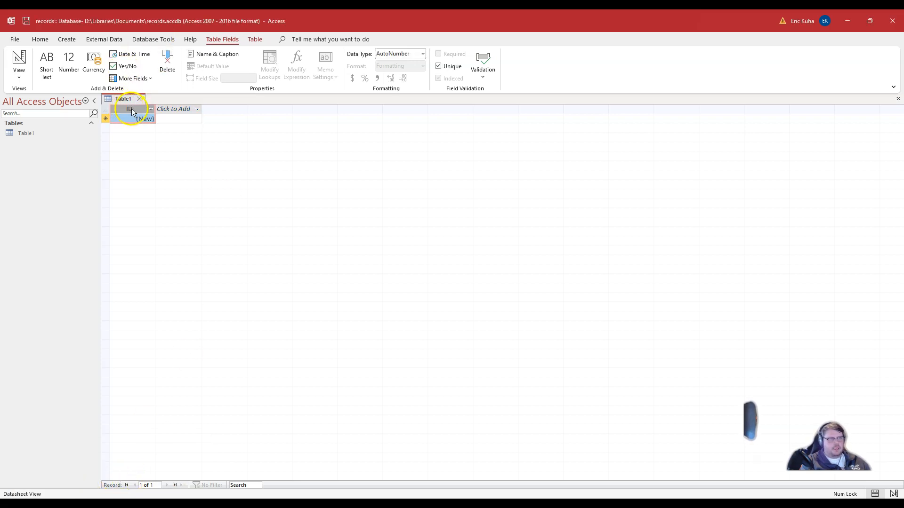
double_click(130, 111)
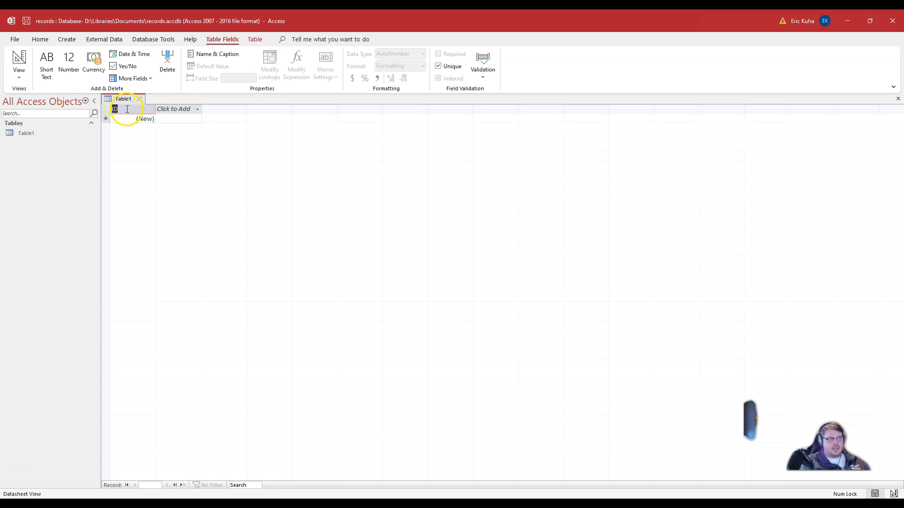
left_click(121, 109)
left_click(112, 109)
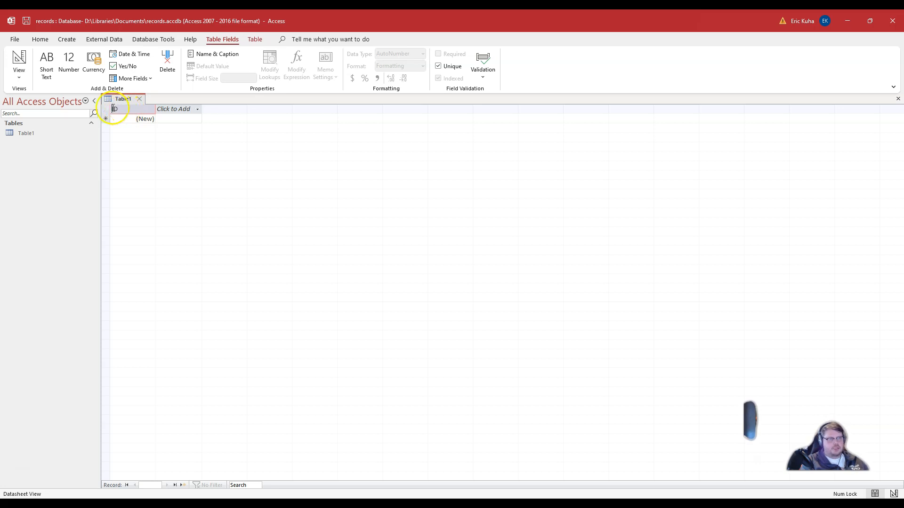
left_click(136, 113)
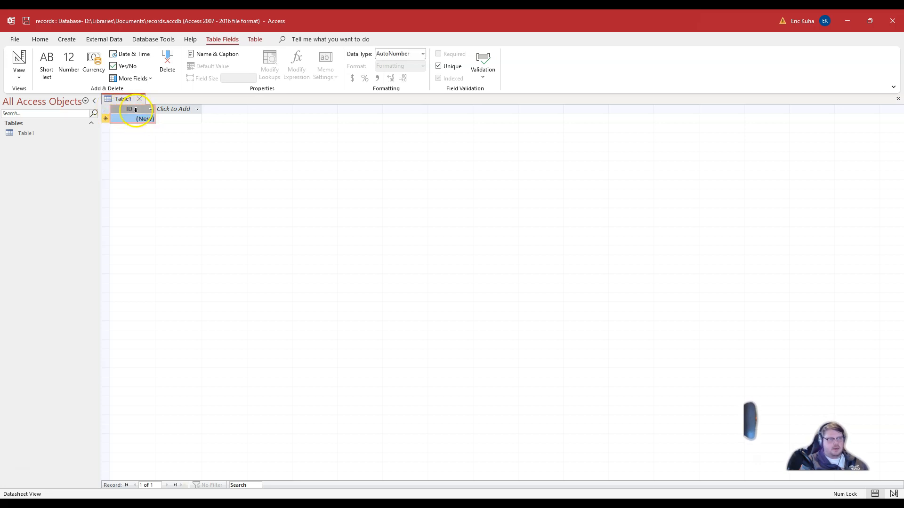
double_click(129, 110)
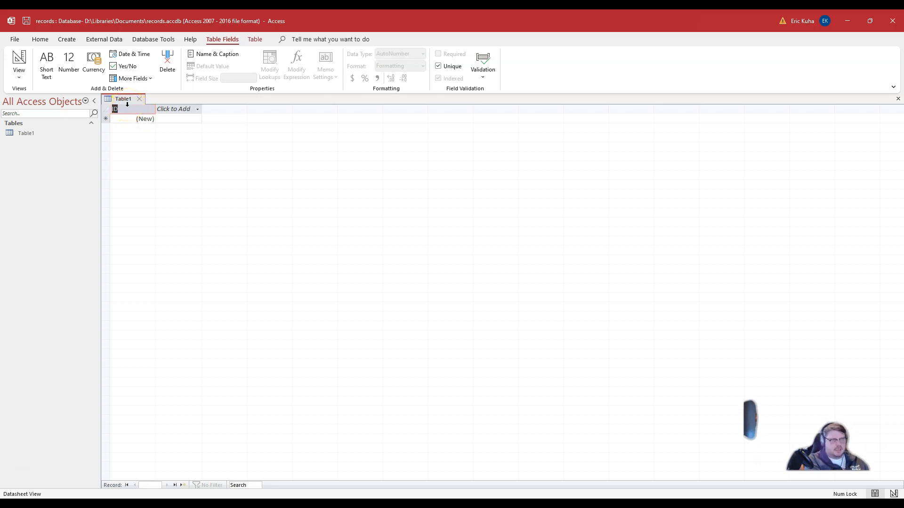
type("Ari")
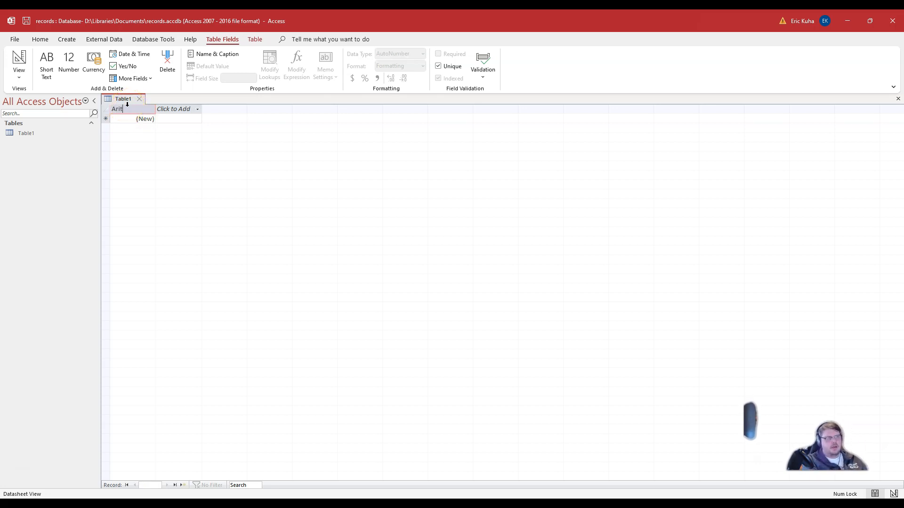
type("ist")
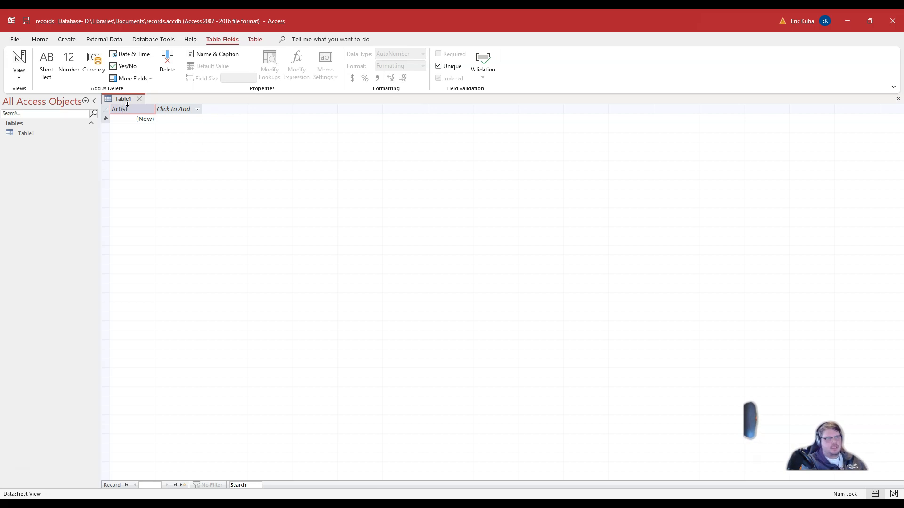
type("ID")
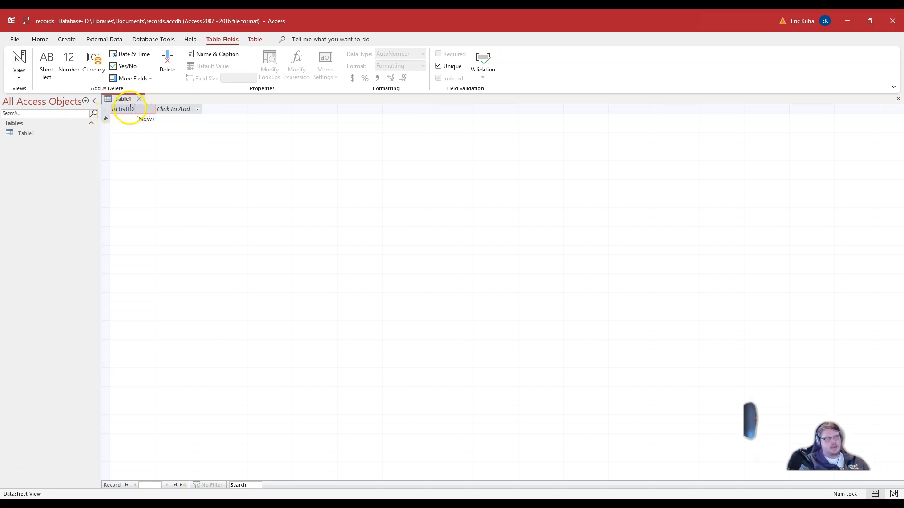
key("Return")
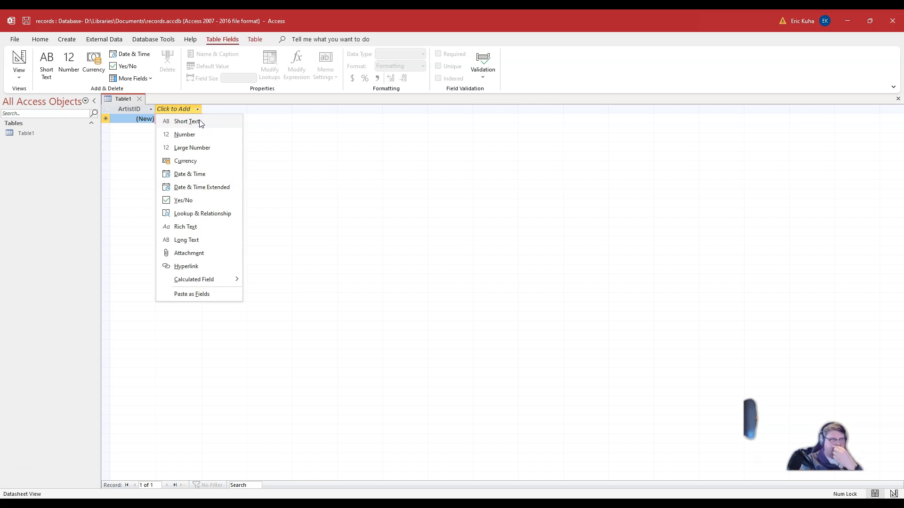
Add a Short Text field named ArtistName after the ArtistID field.
left_click(196, 122)
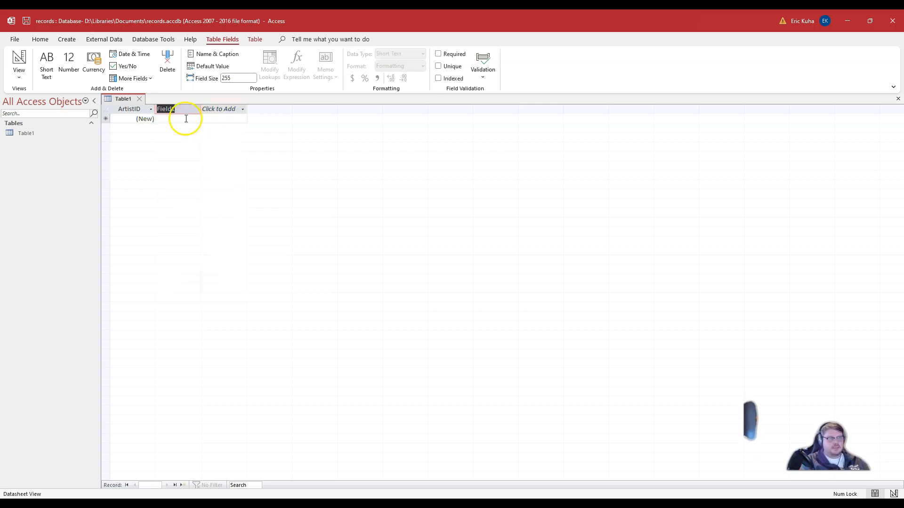
type("ArtistName")
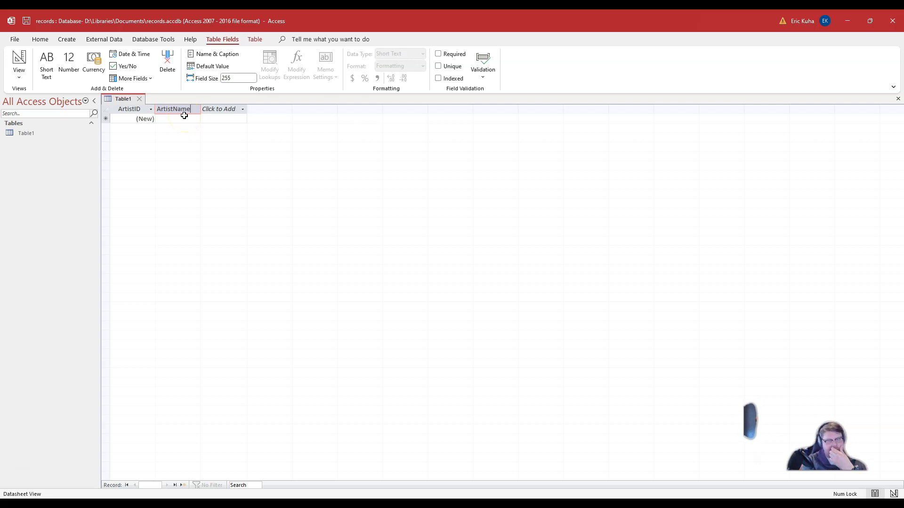
key("Tab")
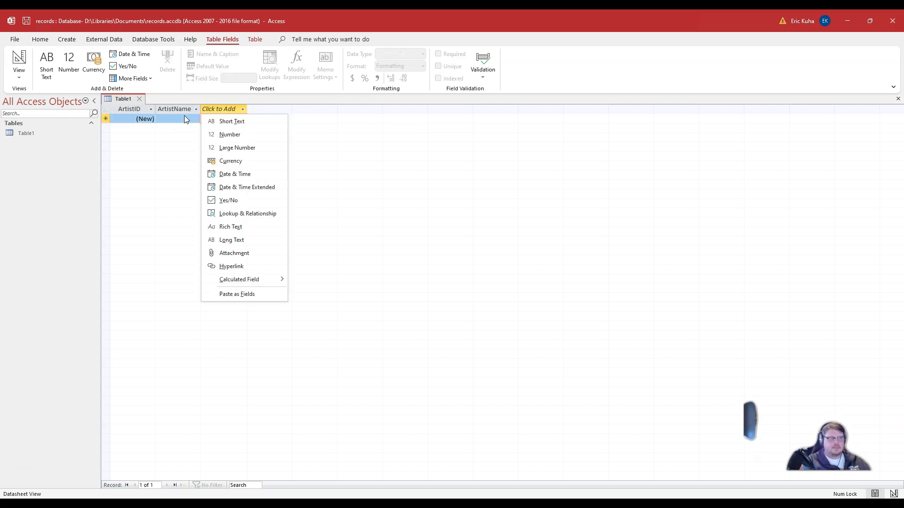
left_click(147, 213)
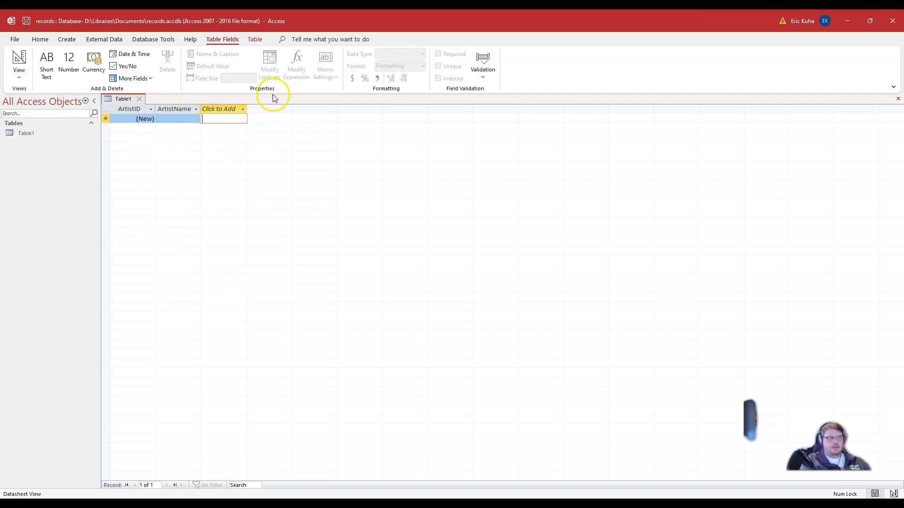
Save the table under the name Artists.
left_click(27, 21)
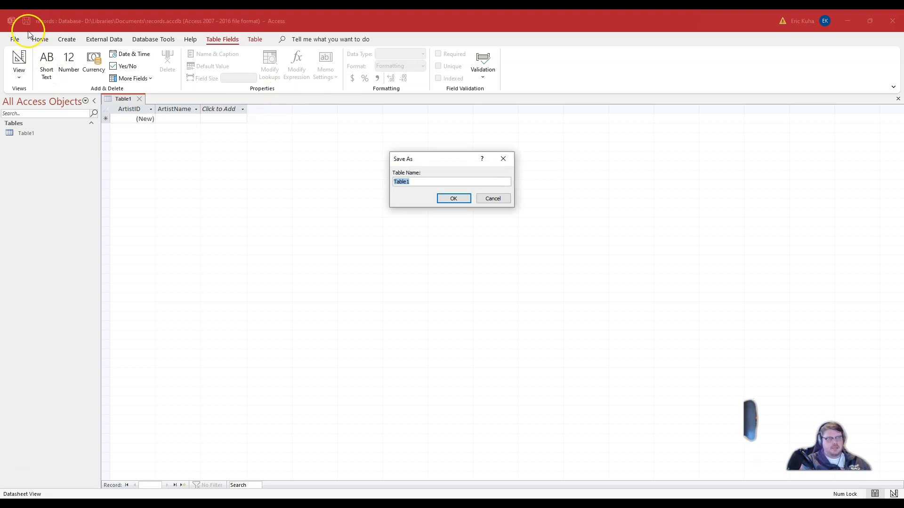
type("Artists")
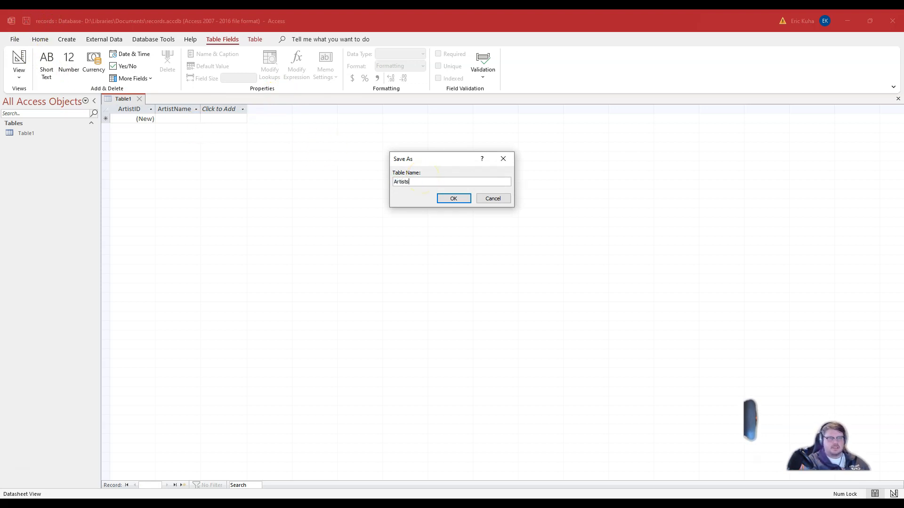
key("Return")
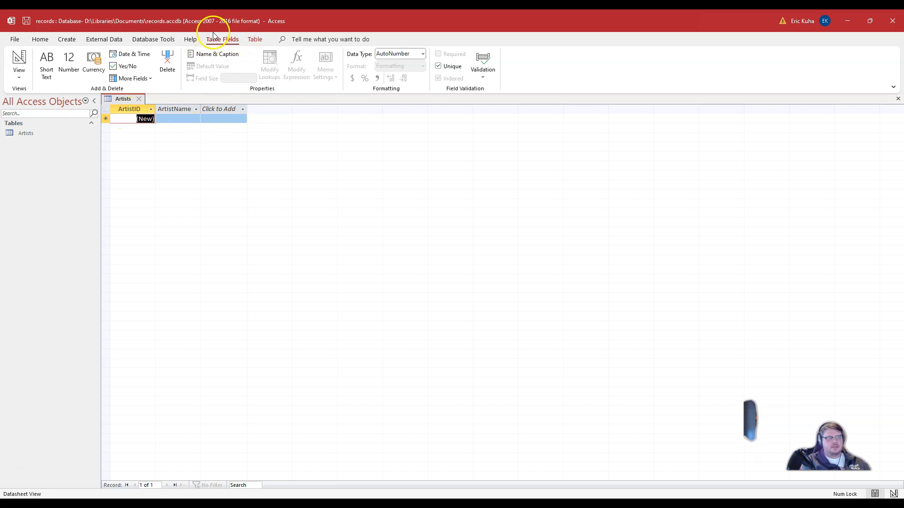
left_click(255, 39)
left_click(235, 40)
left_click(253, 39)
left_click(227, 39)
left_click(254, 39)
left_click(231, 40)
left_click(253, 39)
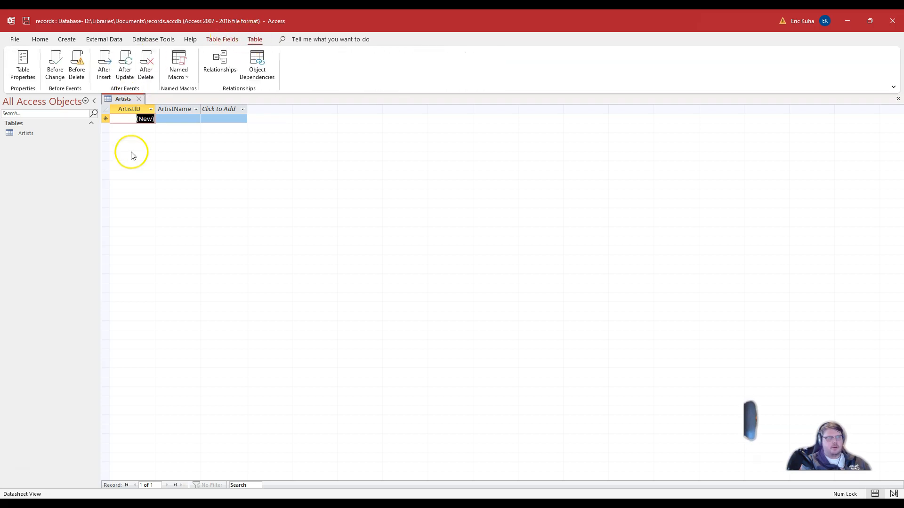
left_click(221, 39)
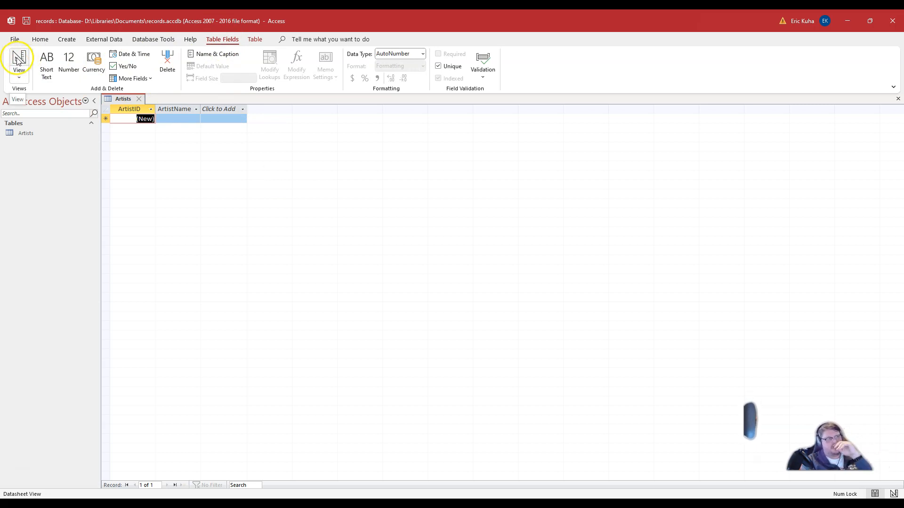
In Design View, describe the Artists table's ArtistID field as Primary Key, and save and close the table.
left_click(21, 64)
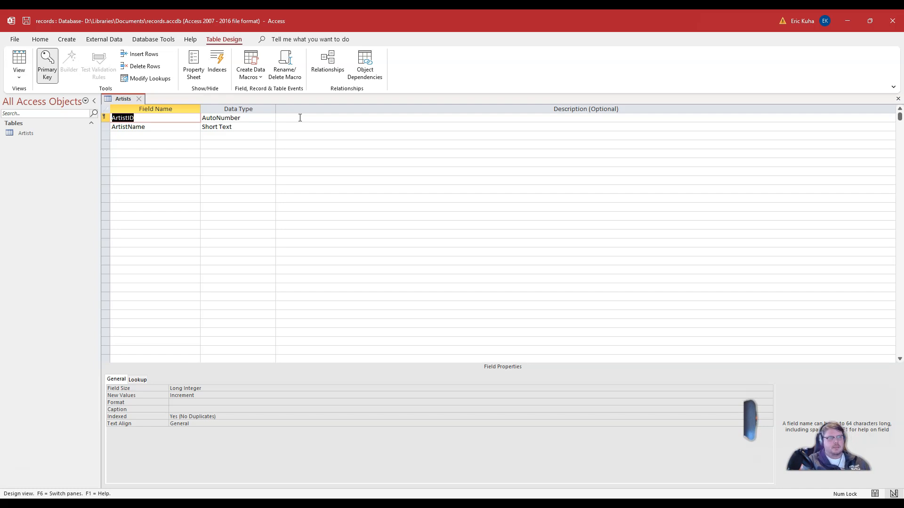
left_click(305, 118)
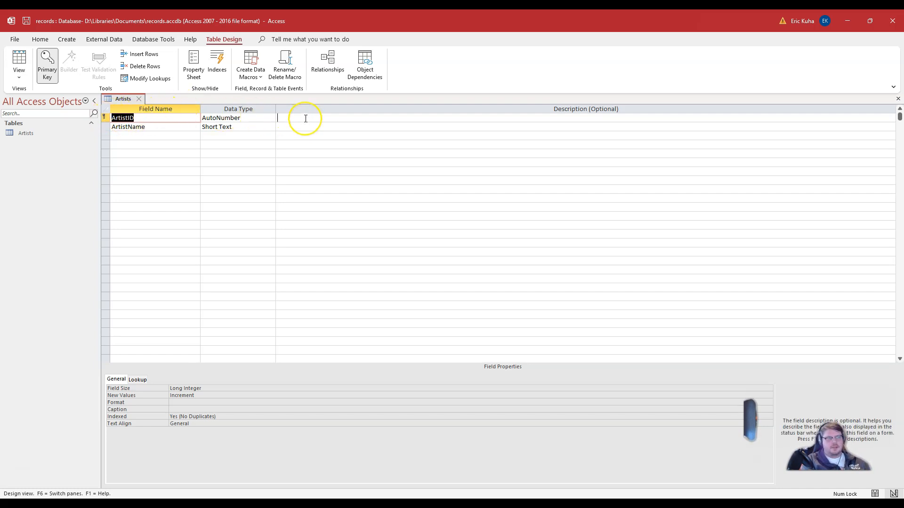
type("Primary Key")
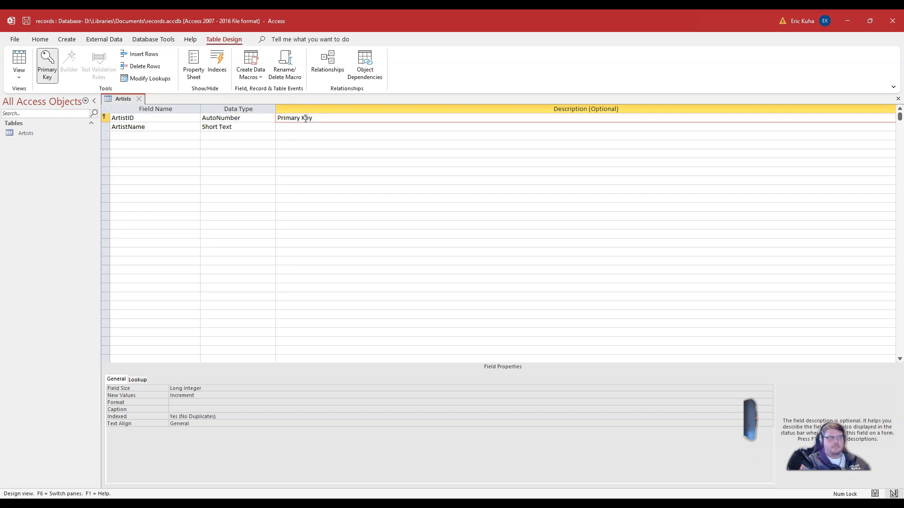
key("Return")
left_click(161, 138)
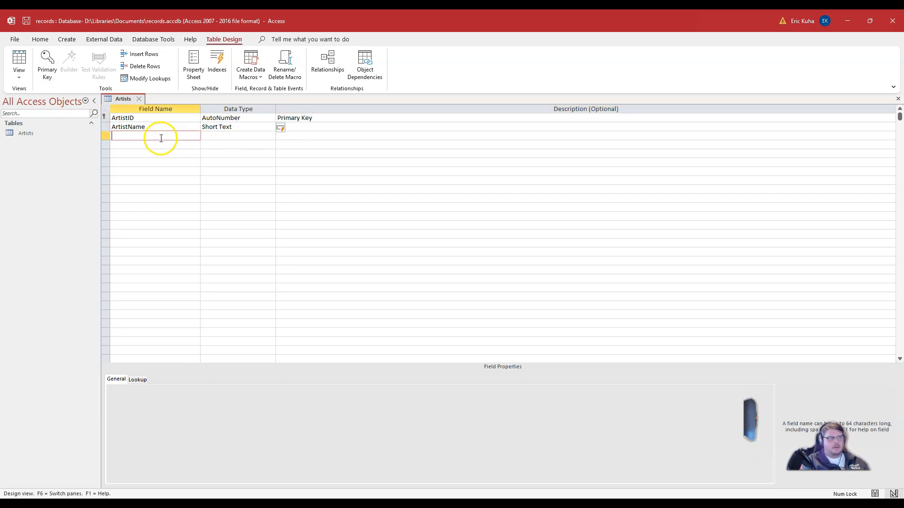
left_click(27, 21)
left_click(140, 98)
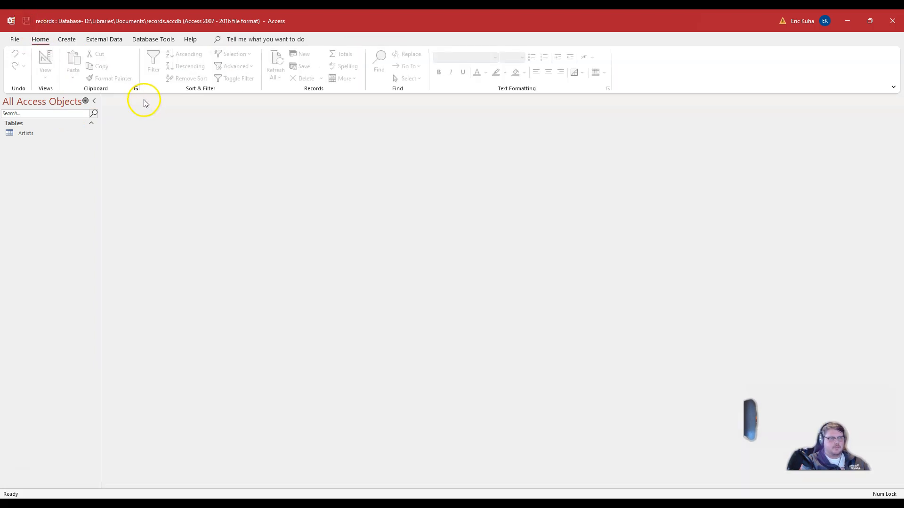
Switch to the browser tutorial and examine the field structure specified for the Album table.
left_click(150, 505)
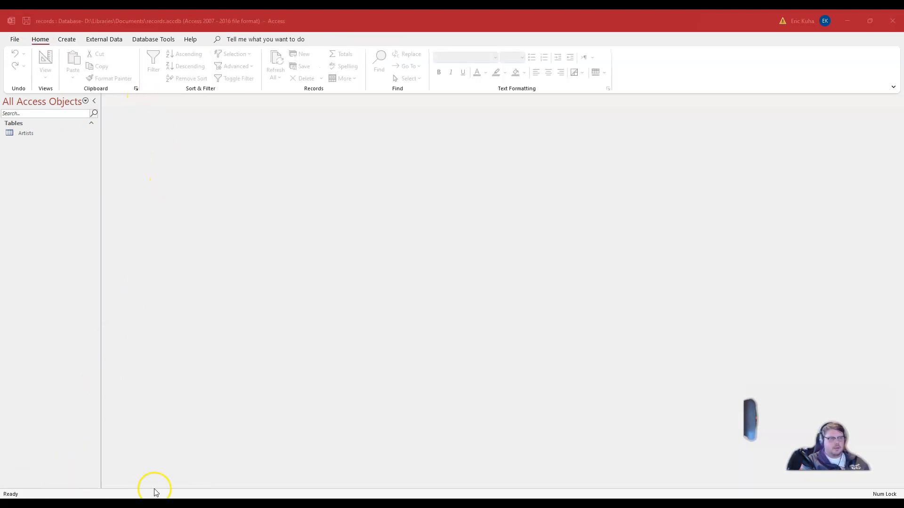
mouse_move(120, 476)
scroll(481, 259, "down", 20)
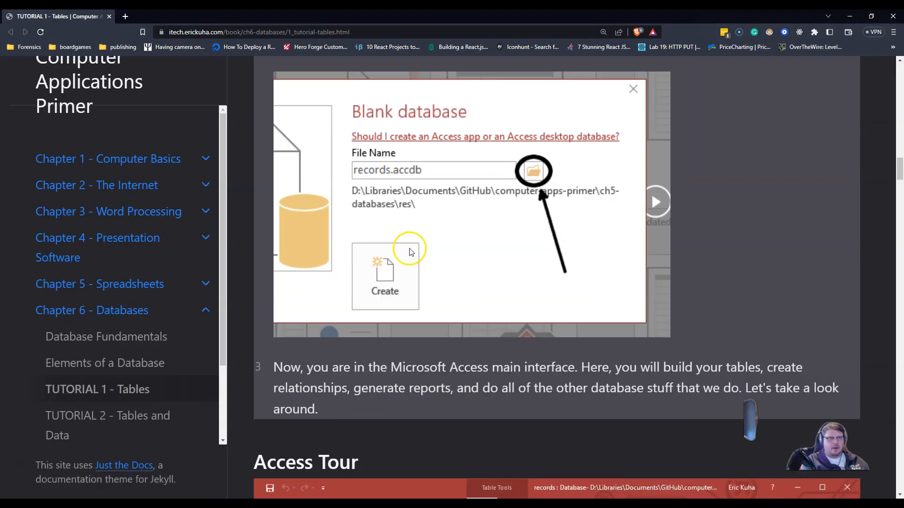
scroll(481, 262, "down", 20)
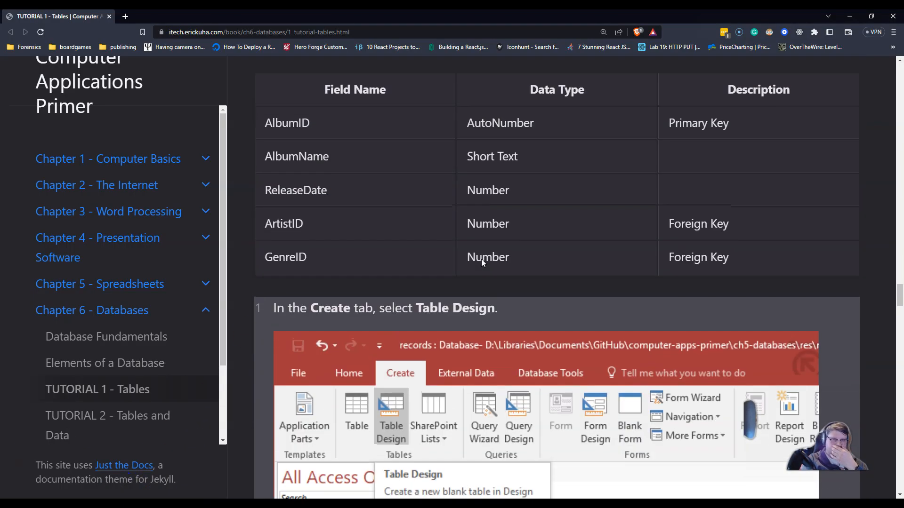
scroll(481, 262, "up", 2)
left_click(429, 157)
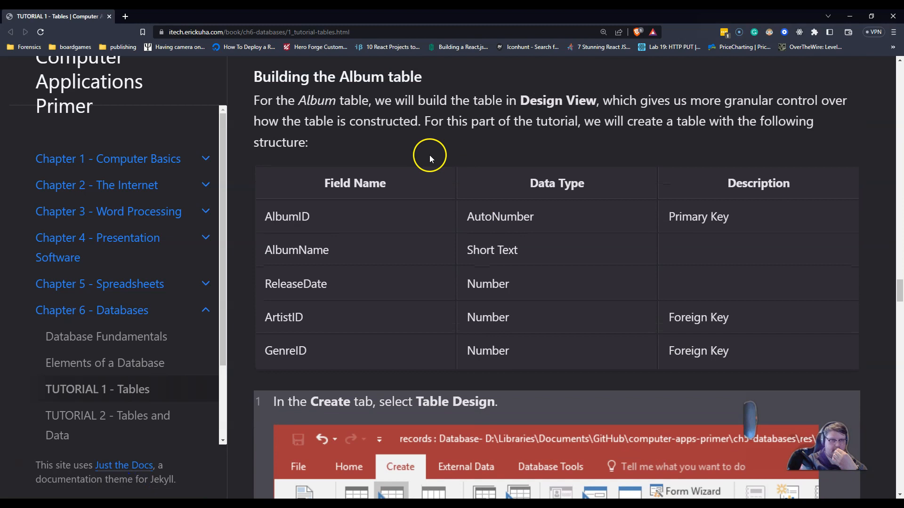
left_click_drag(284, 168, 766, 358)
left_click(766, 357)
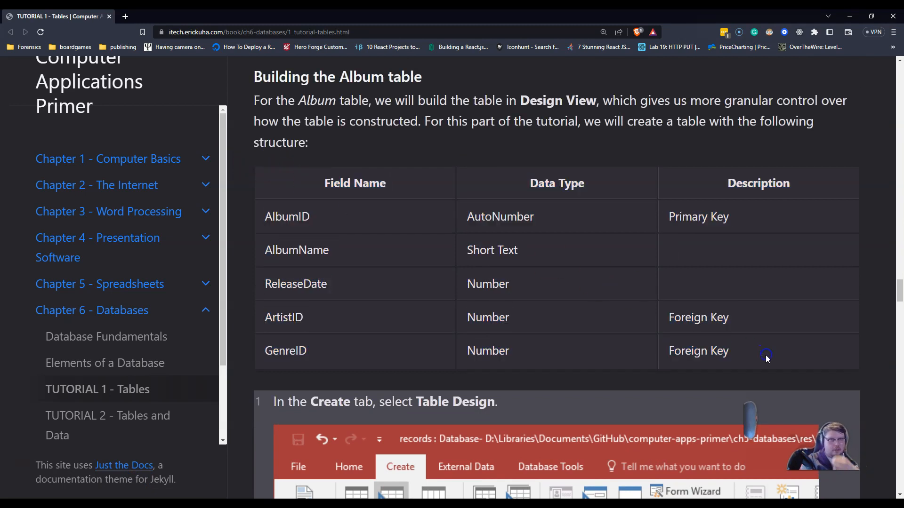
left_click_drag(406, 18, 0, 89)
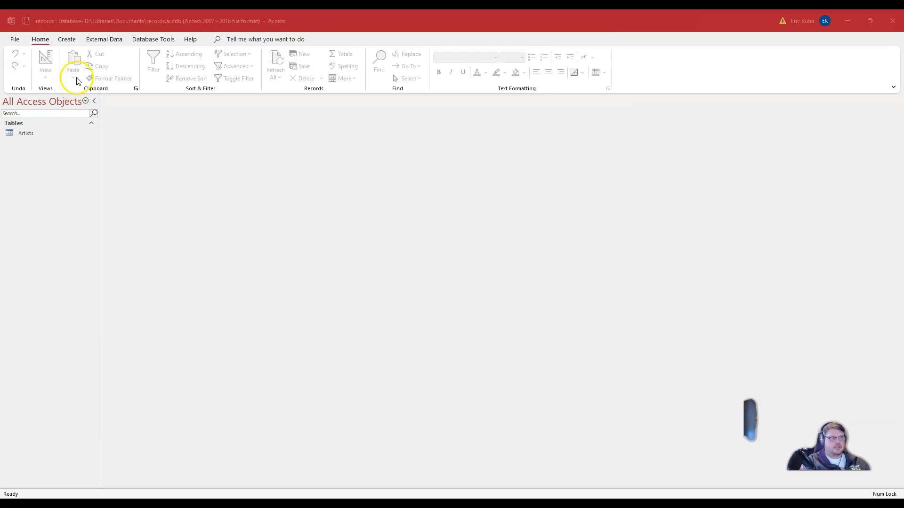
Back in Access, create a new table in Design View with an AutoNumber field AlbumID described as Primary Key.
left_click(67, 41)
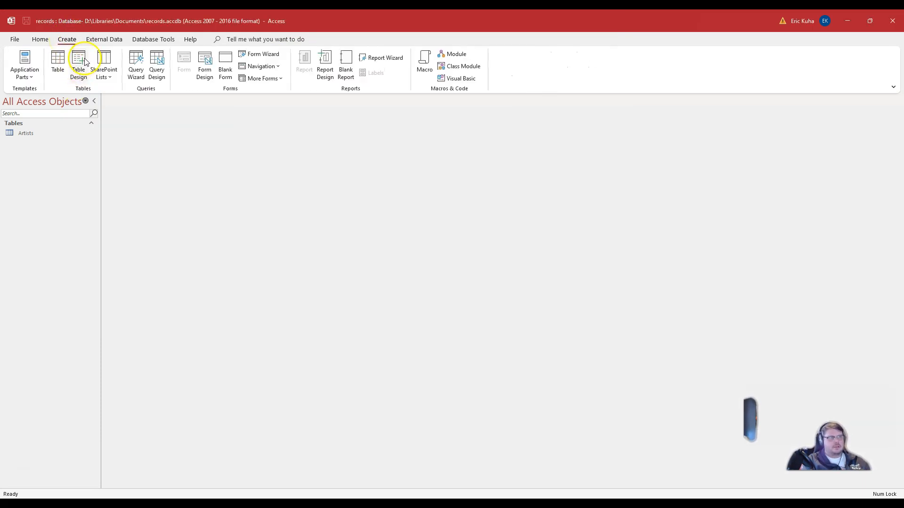
left_click(56, 61)
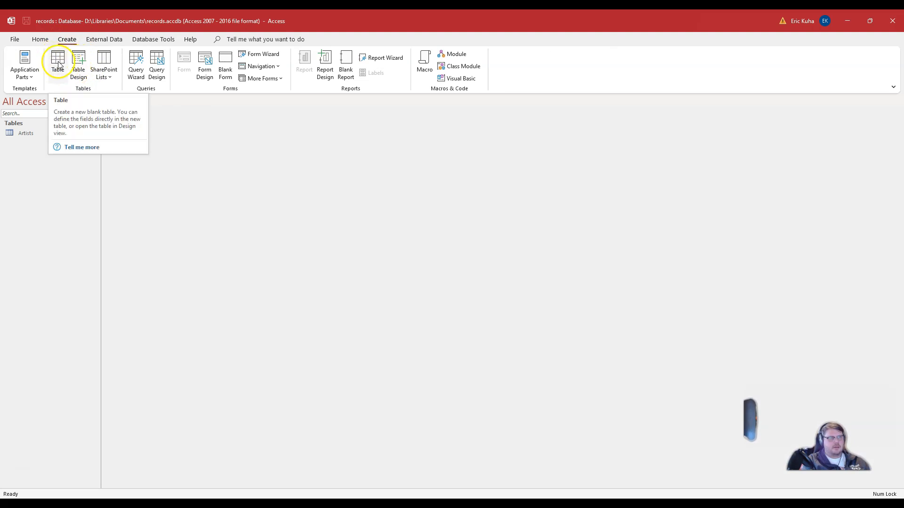
left_click(79, 65)
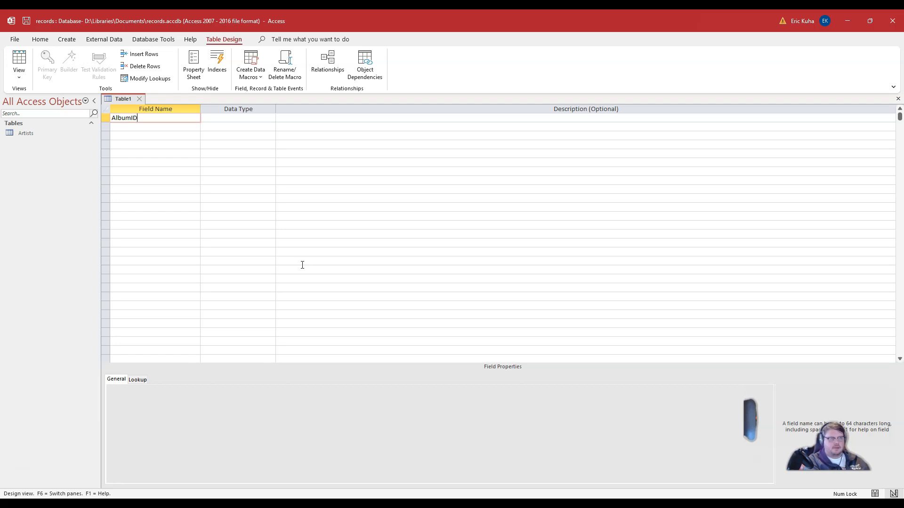
type("AlbumID")
key("Tab")
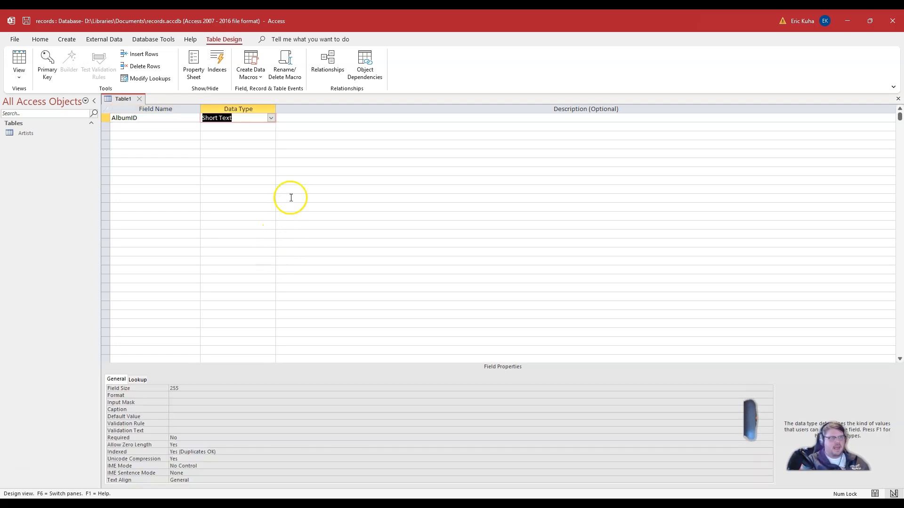
left_click(271, 119)
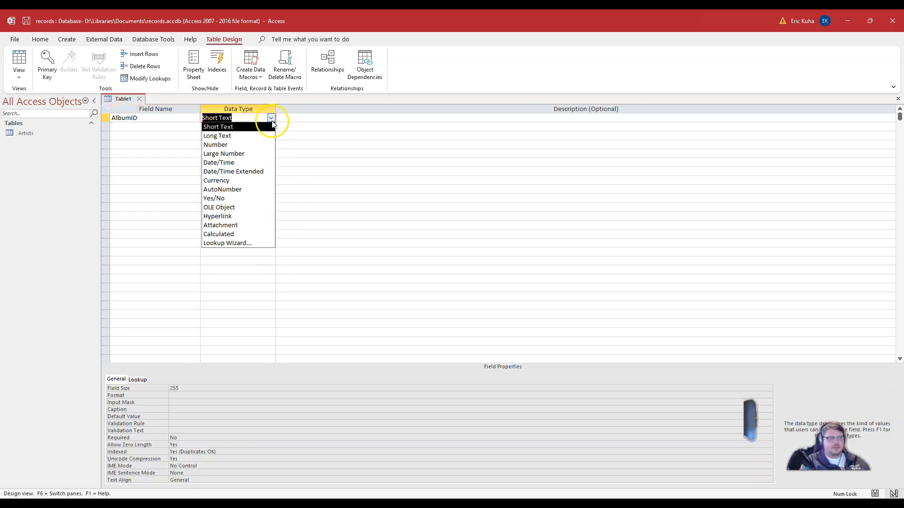
left_click(261, 189)
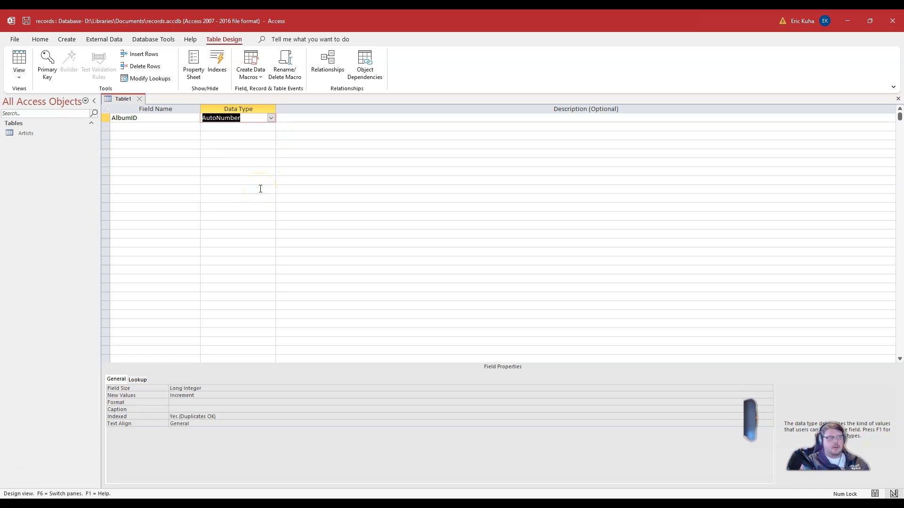
left_click(309, 120)
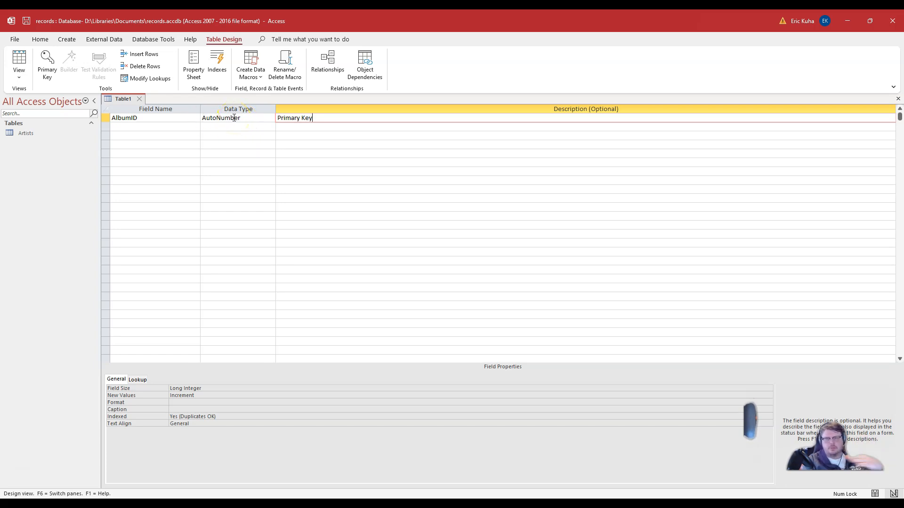
Add a Short Text field named AlbumName below AlbumID.
left_click(172, 126)
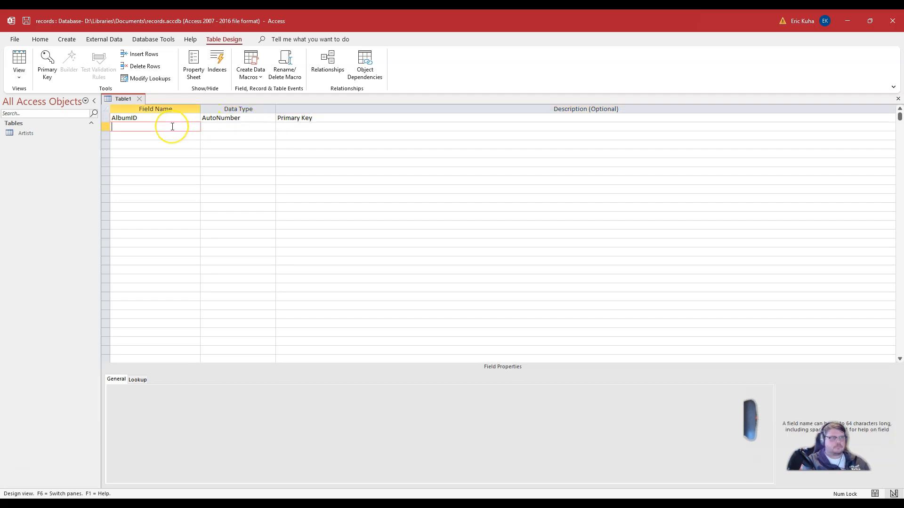
type("AlbumName")
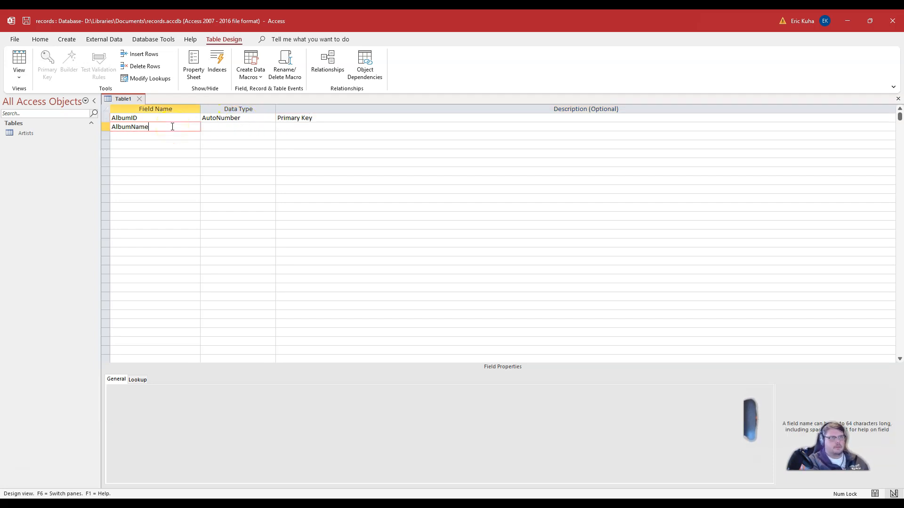
key("Tab")
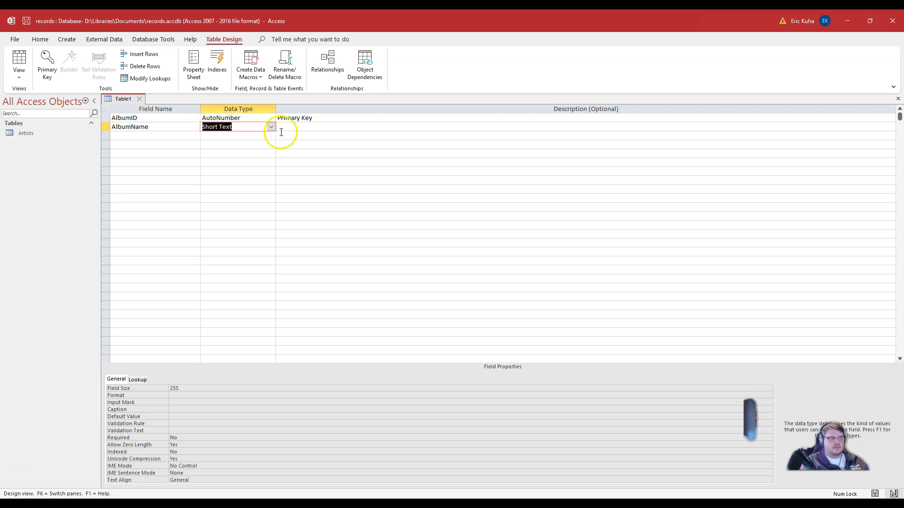
Add a field named ReleaseDate below AlbumName and set its data type to Number.
left_click(150, 137)
type("Rele")
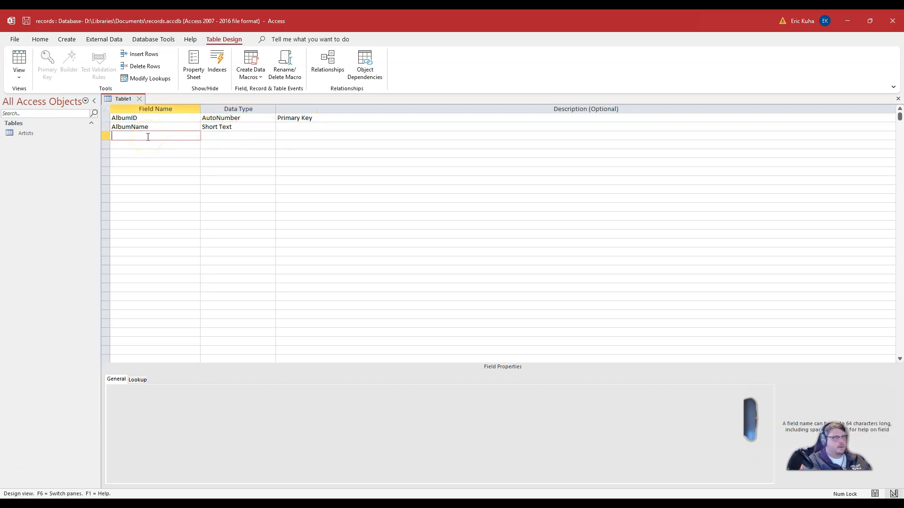
type("aseDate")
key("Tab")
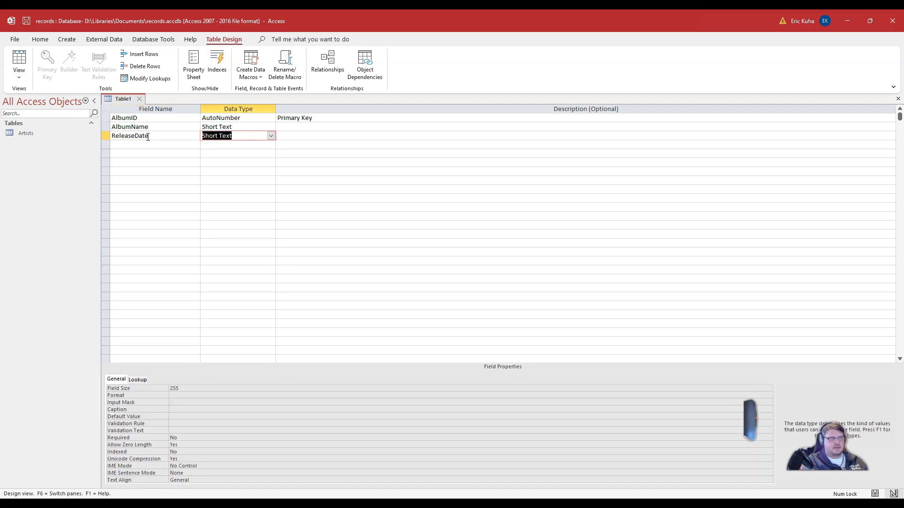
left_click(271, 136)
left_click(240, 163)
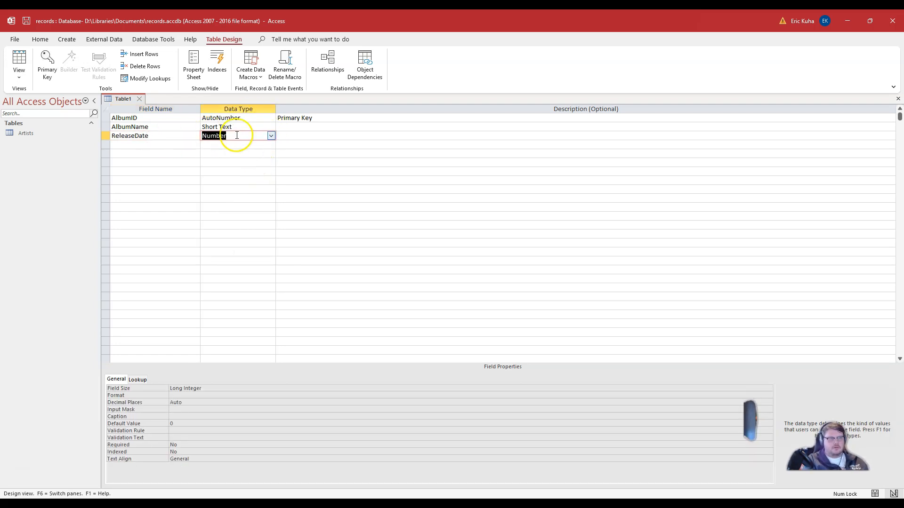
left_click(272, 136)
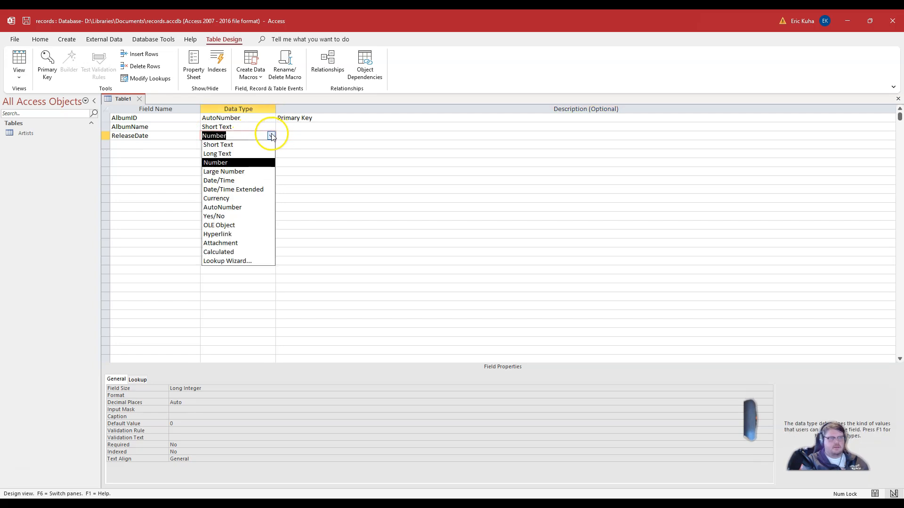
left_click(272, 136)
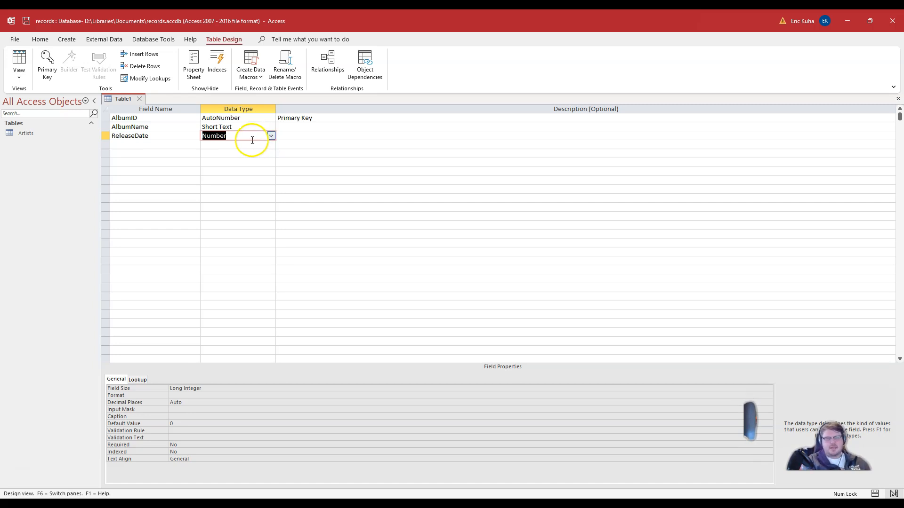
Add a Number field named ArtistID below ReleaseDate with the description Foreign Key.
left_click(144, 144)
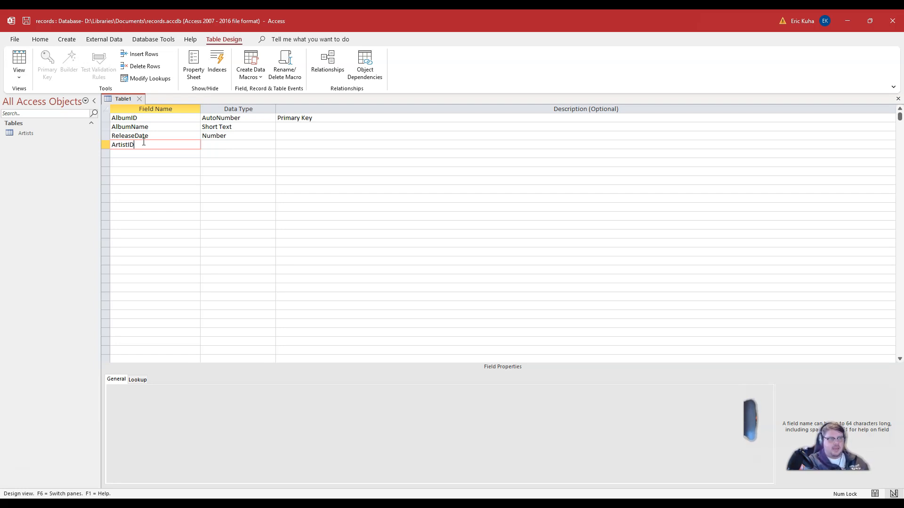
key("Tab")
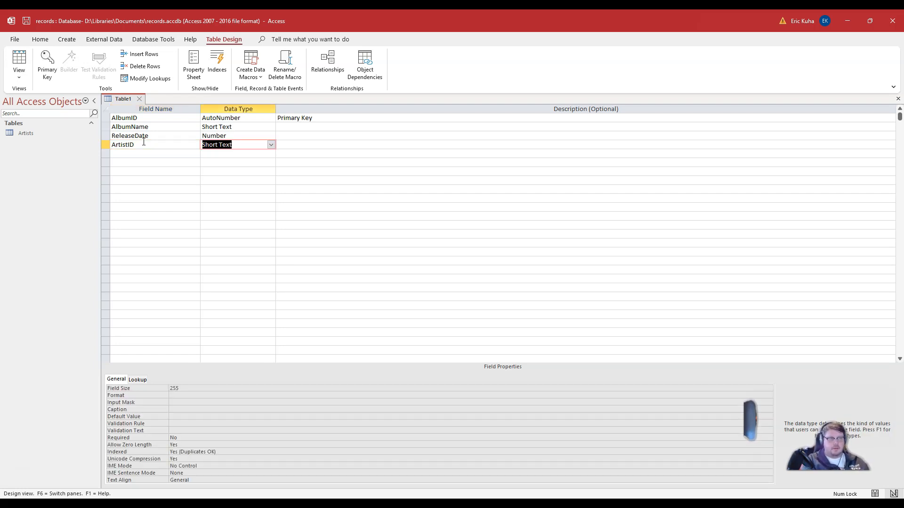
left_click(271, 145)
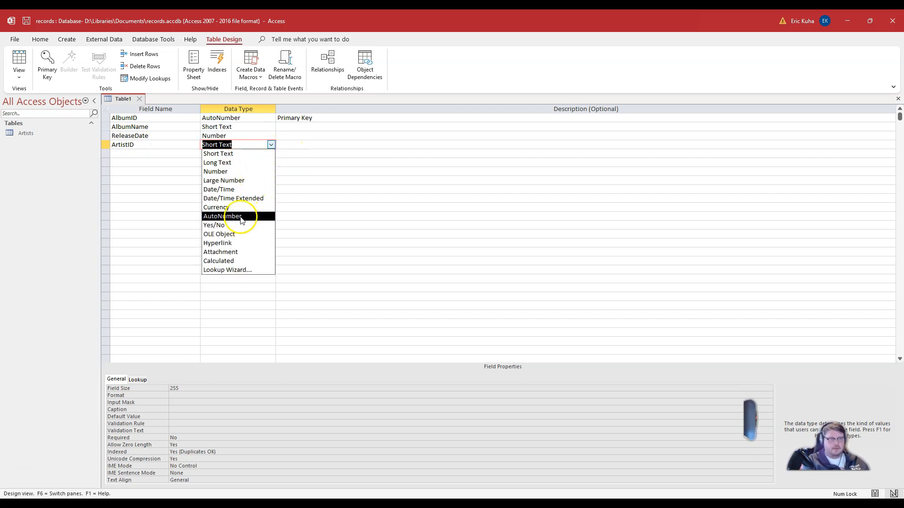
left_click(257, 174)
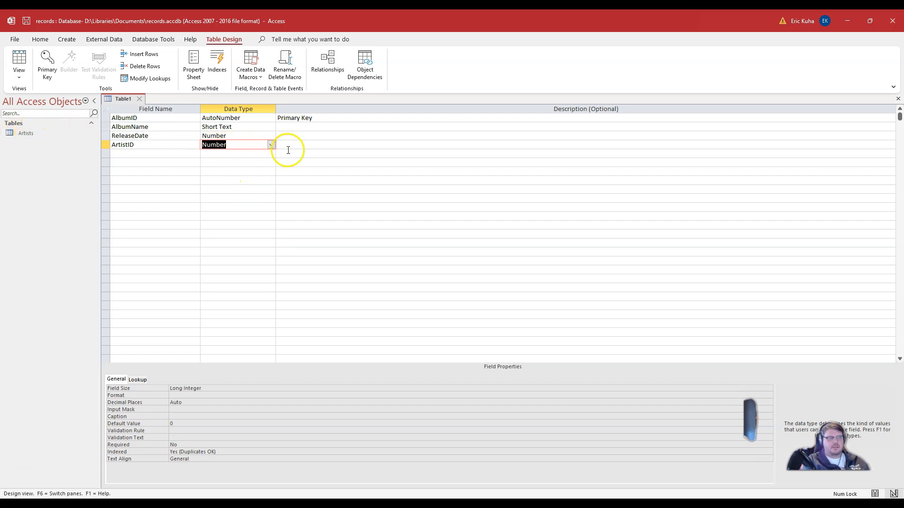
left_click(303, 144)
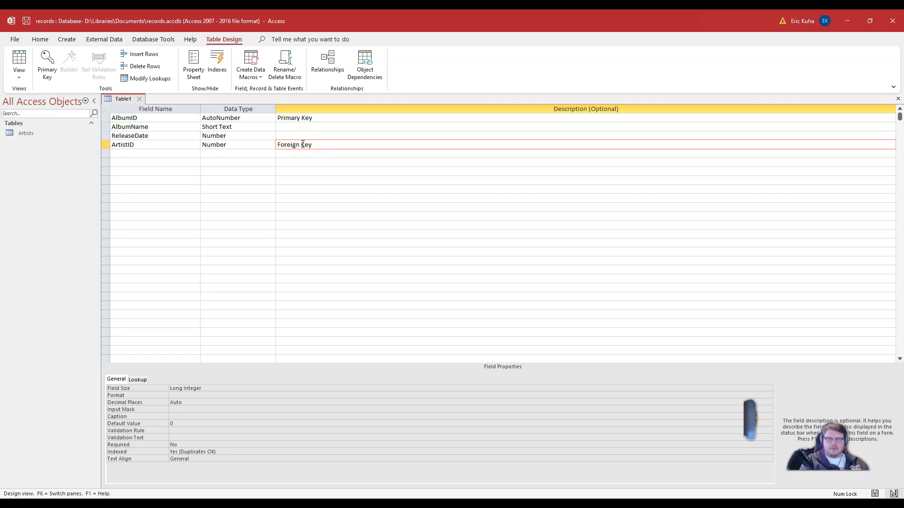
key("Return")
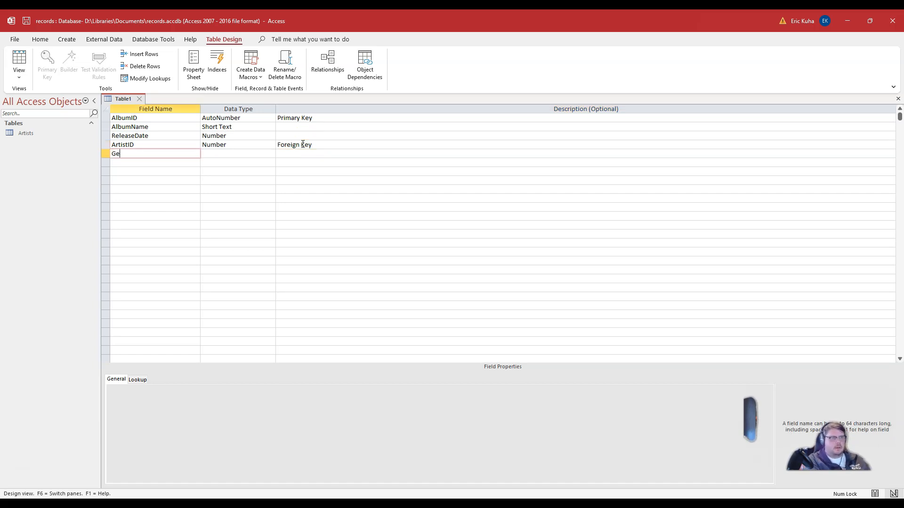
Add a Number field named GenreID below ArtistID with the description Foreign Key.
key("Return")
type("number")
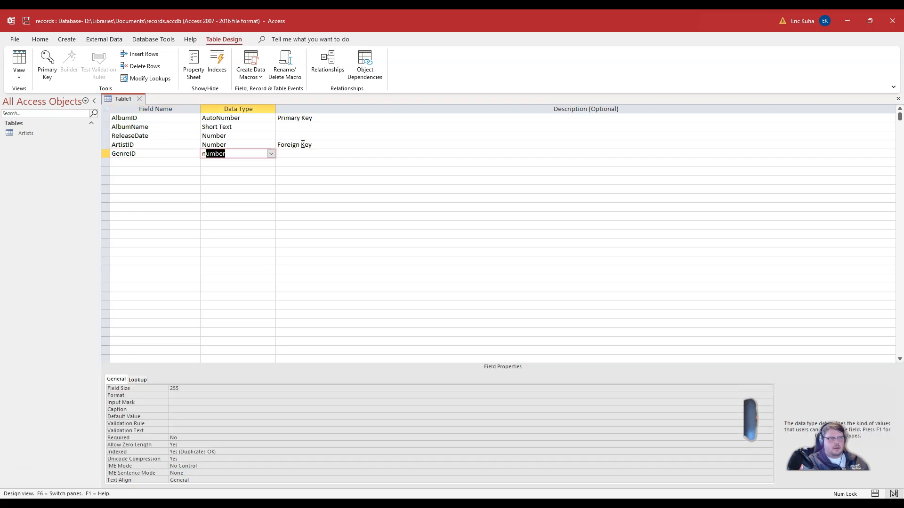
key("Return")
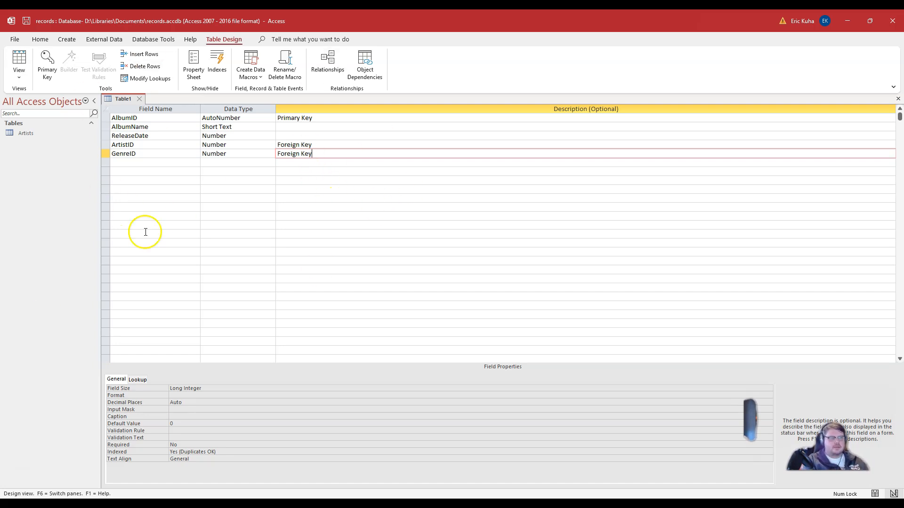
key("ctrl+s")
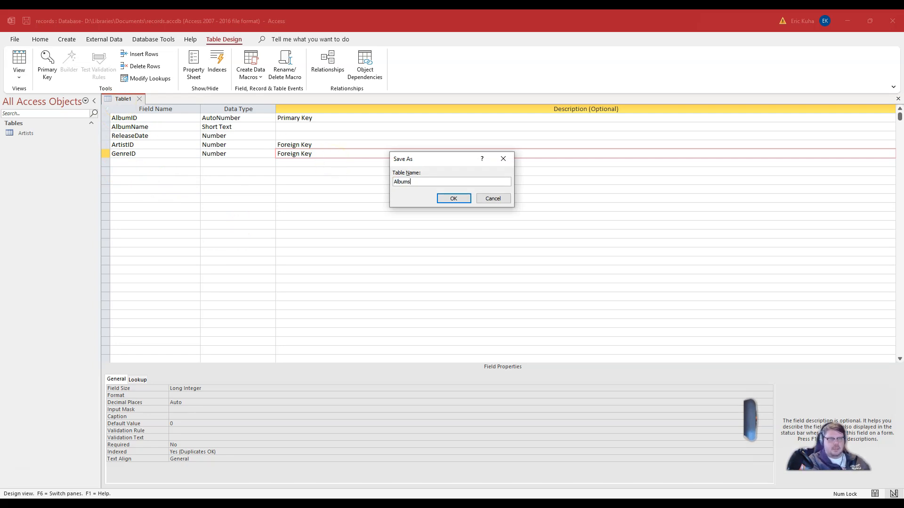
key("Return")
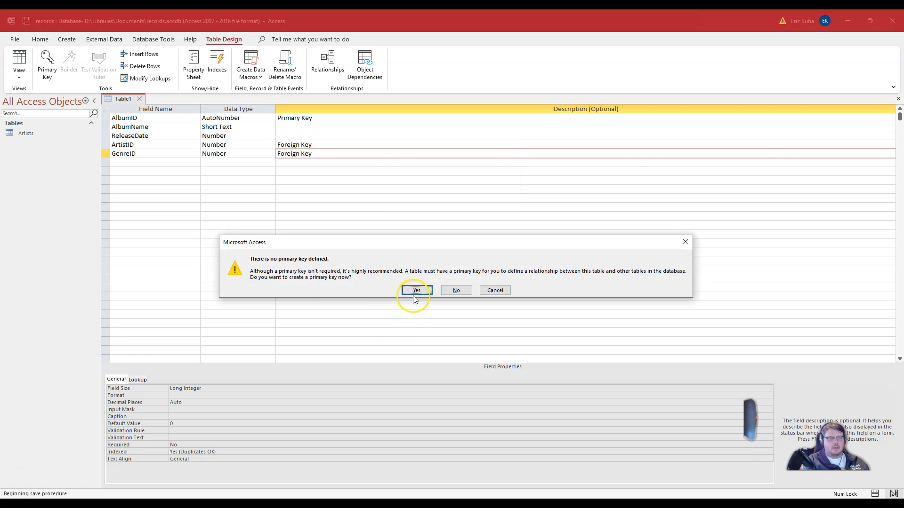
left_click(494, 290)
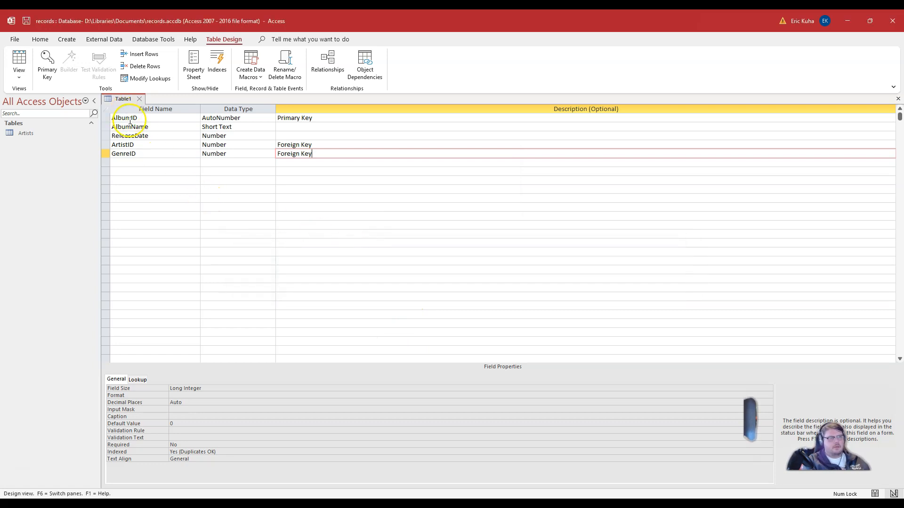
Make AlbumID the table's primary key, then save the table as Albums and close it.
left_click(147, 116)
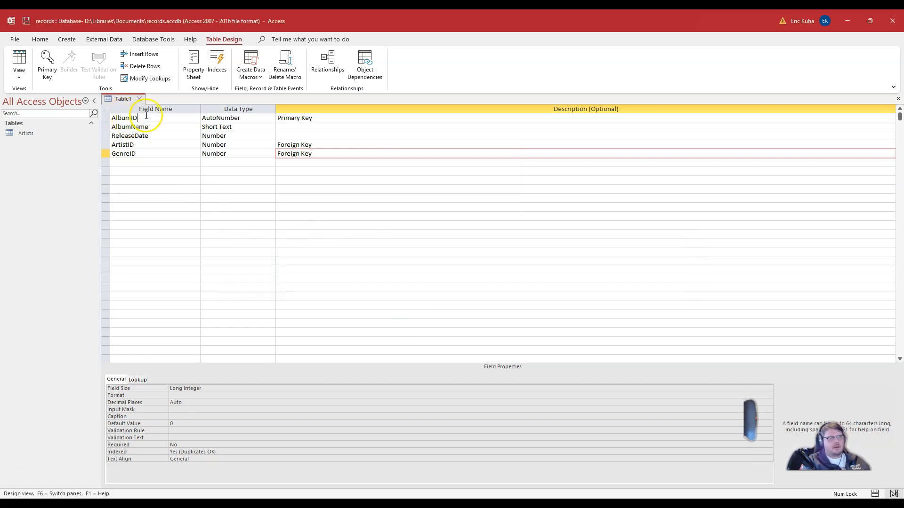
left_click(47, 62)
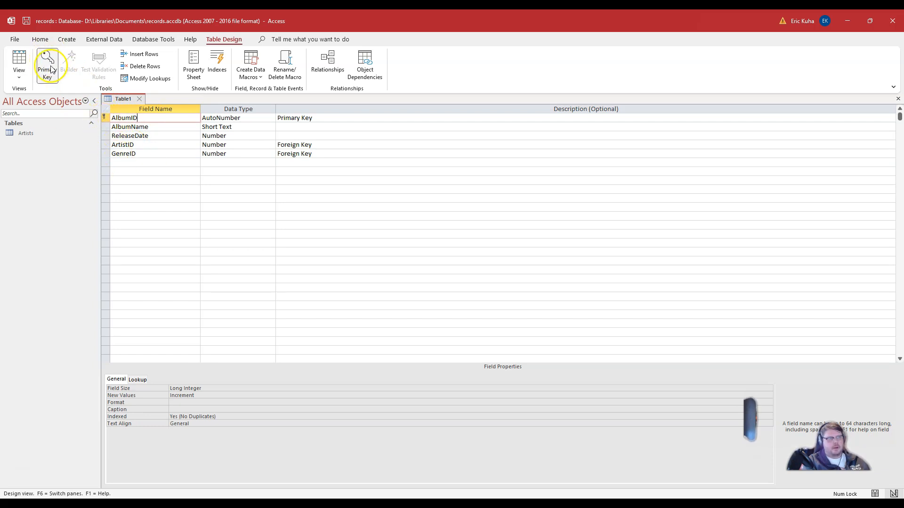
key("ctrl+s")
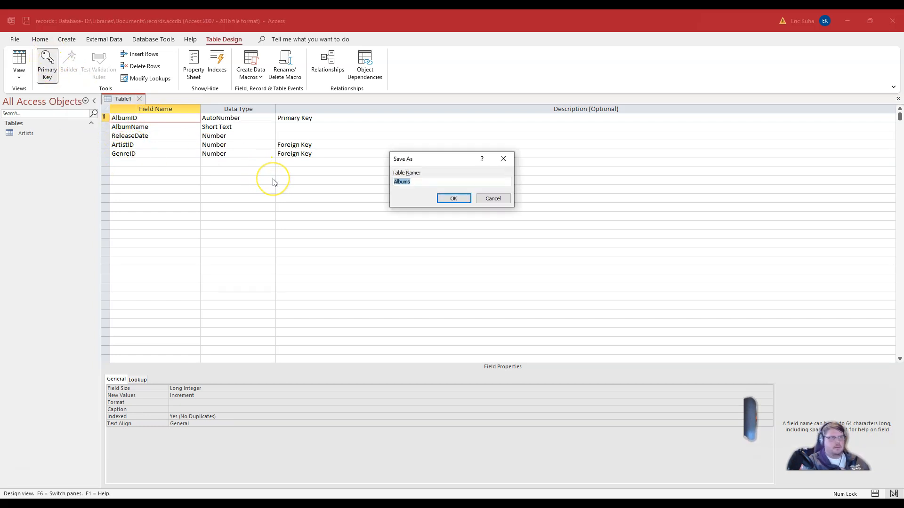
key("Return")
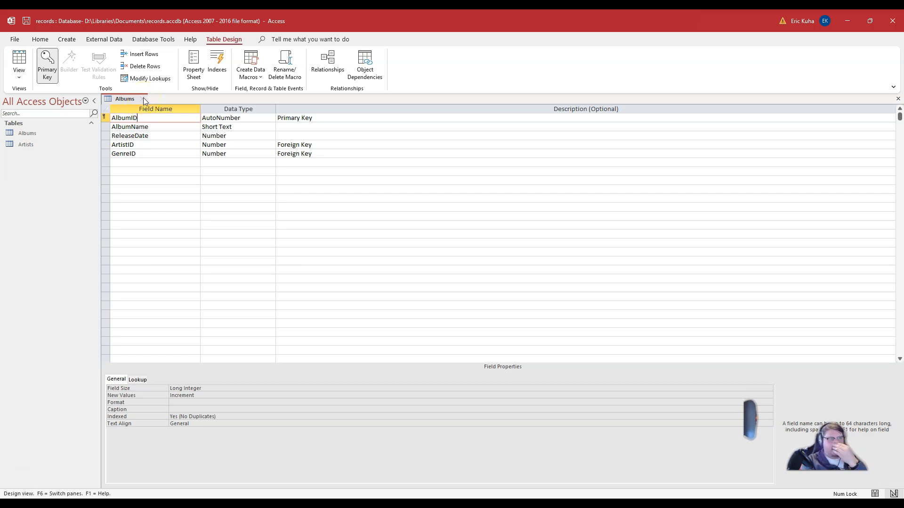
left_click(144, 99)
Set the data type of the ArtistID field in the Artists table's design to Number and close the table.
left_click(23, 145)
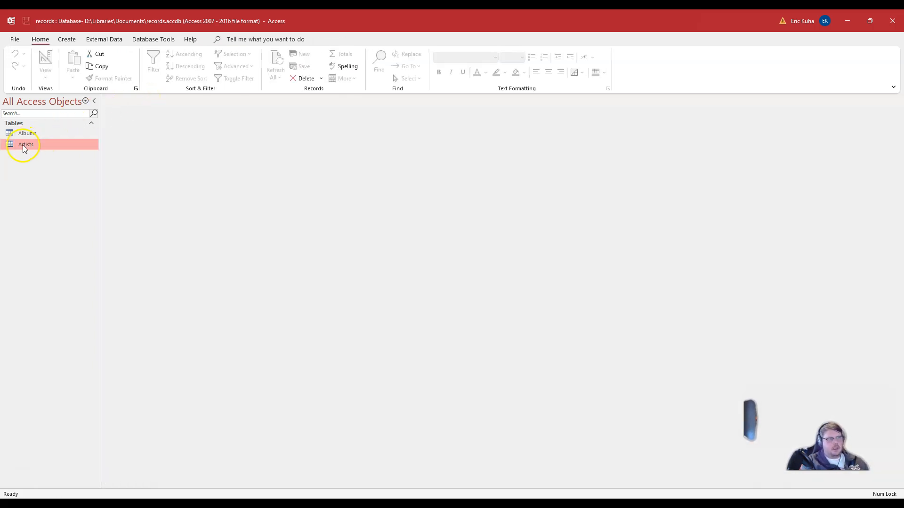
double_click(21, 145)
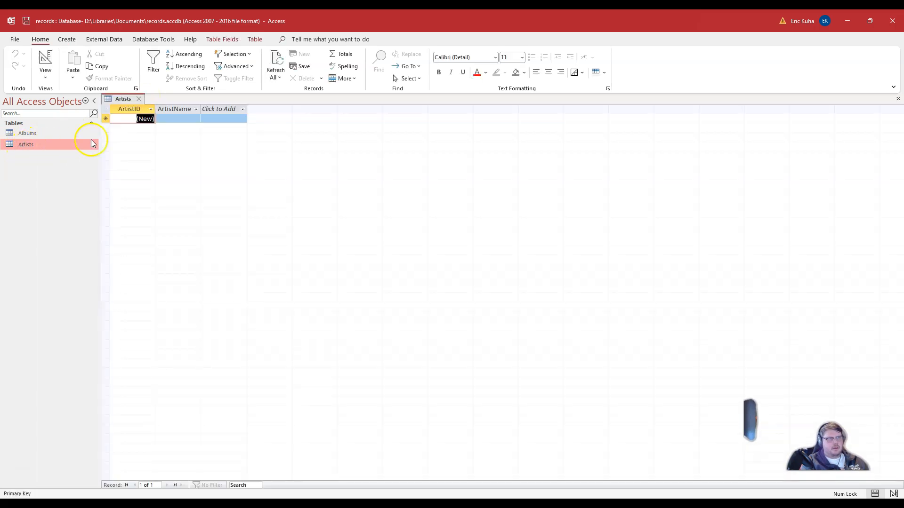
left_click(39, 59)
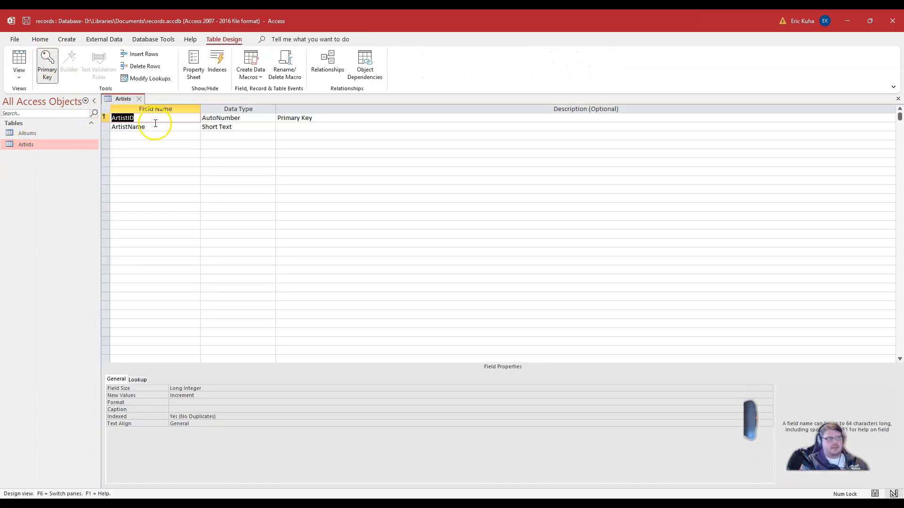
left_click(241, 116)
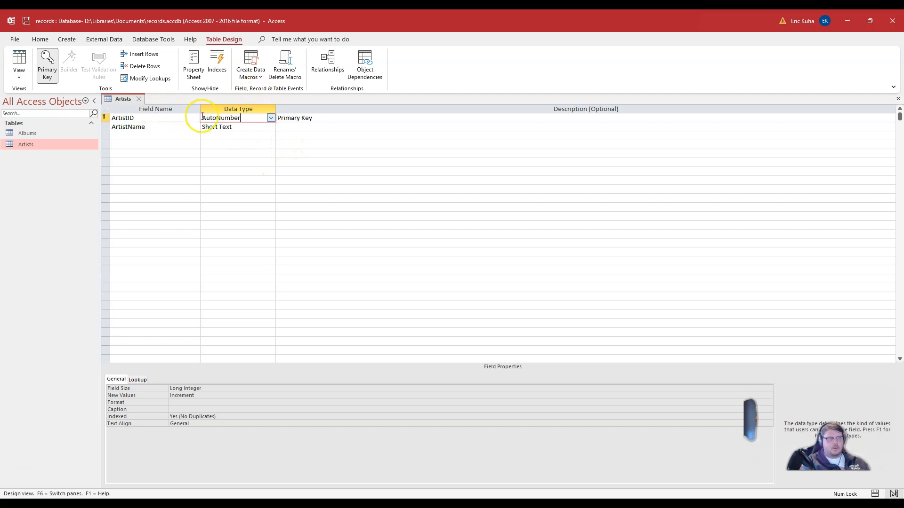
left_click(271, 119)
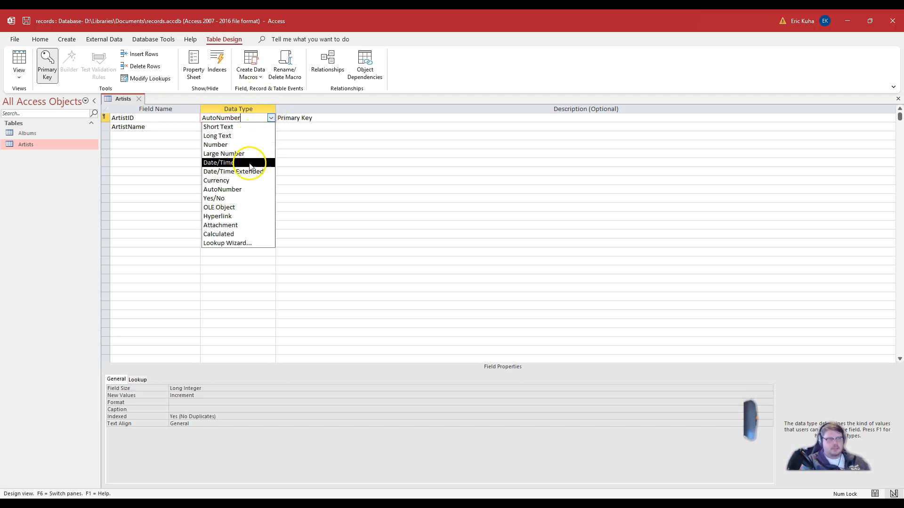
left_click(238, 145)
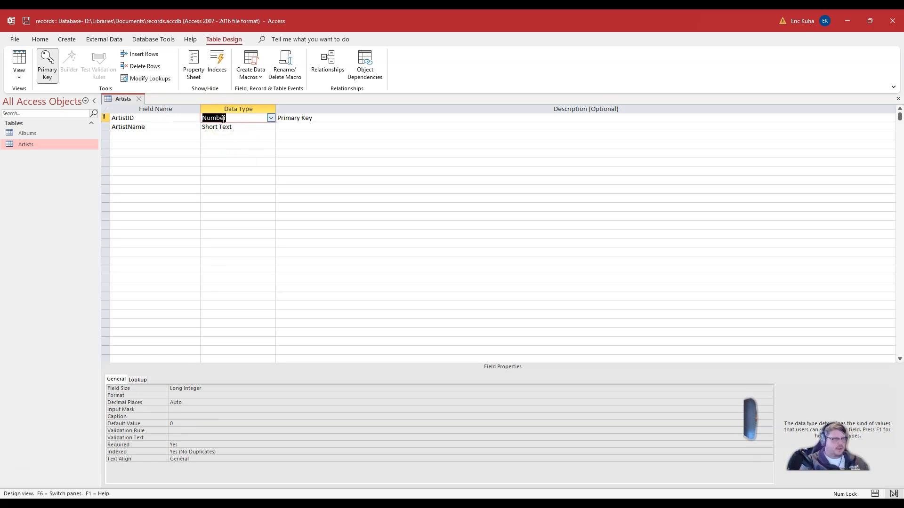
left_click(251, 127)
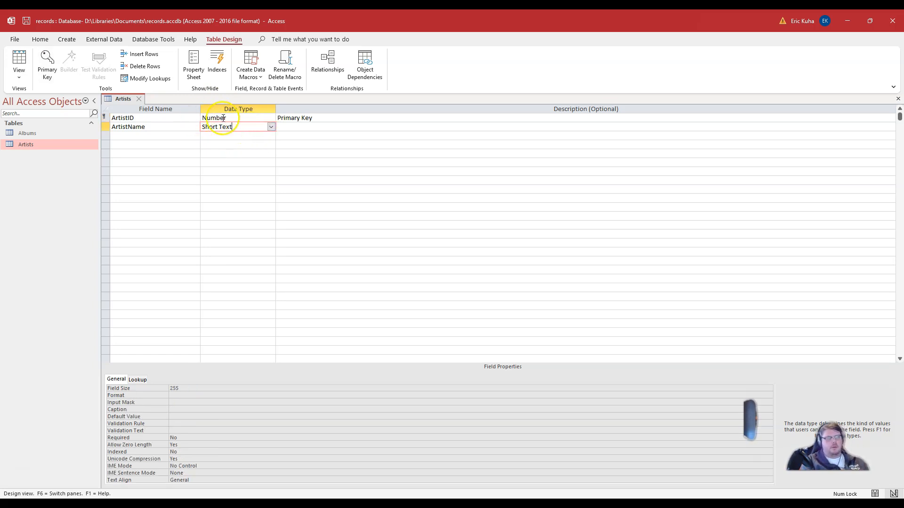
left_click(241, 118)
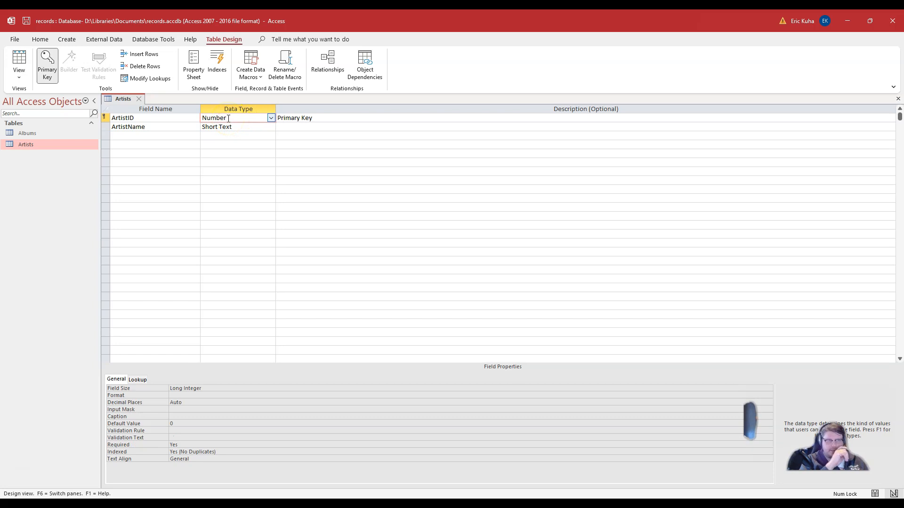
left_click(142, 99)
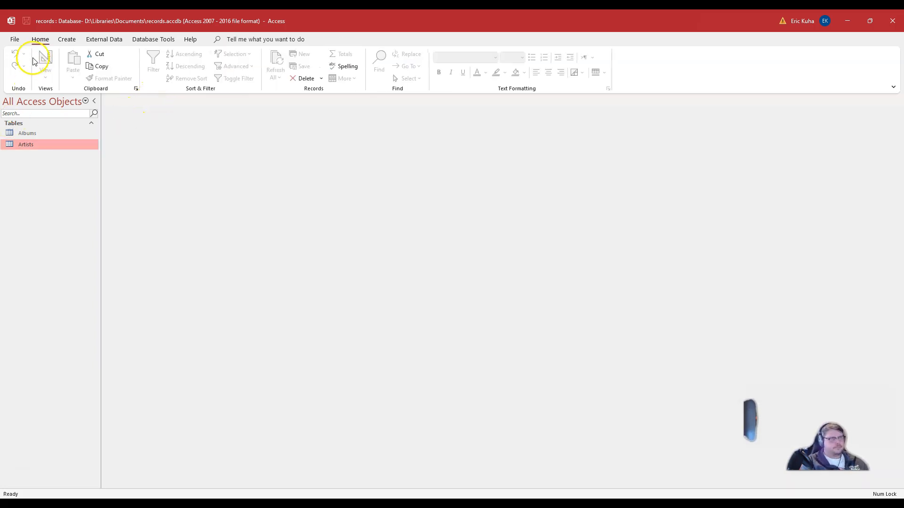
Design a new table with a Number field GenreID described as Primary Key and make it the primary key.
left_click(66, 40)
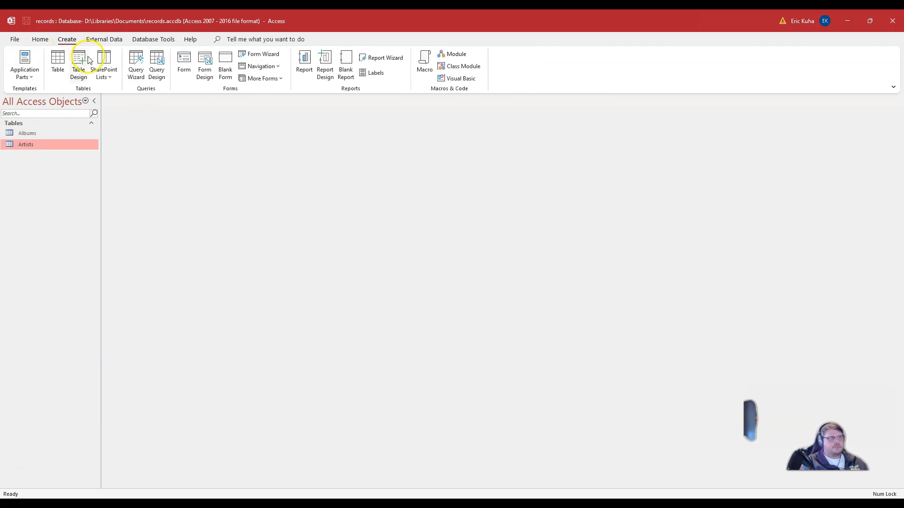
left_click(78, 60)
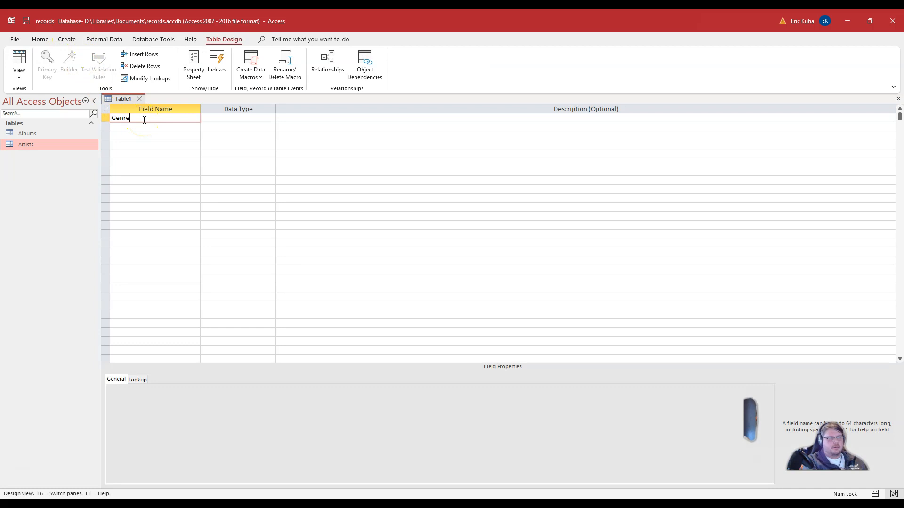
key("Tab")
type("n")
key("Tab")
type("Primary")
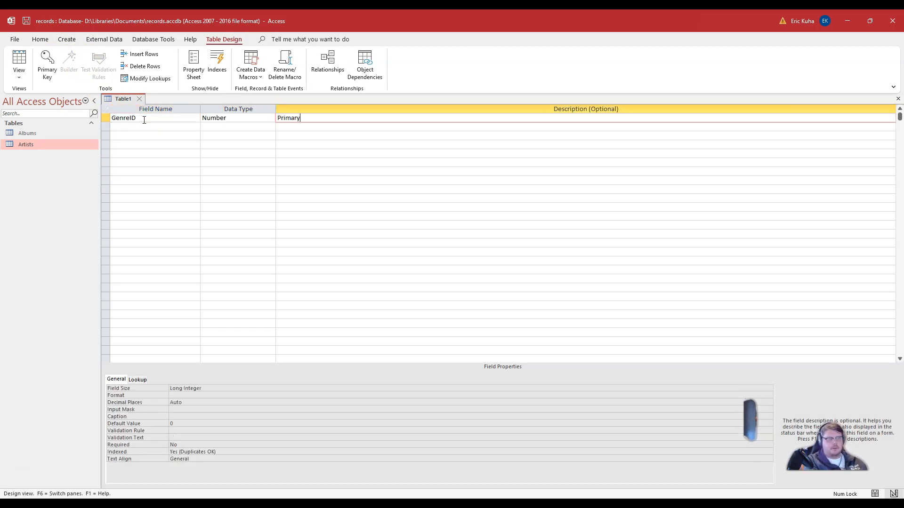
left_click(47, 65)
Add a Short Text field named GenreName below GenreID.
left_click(143, 126)
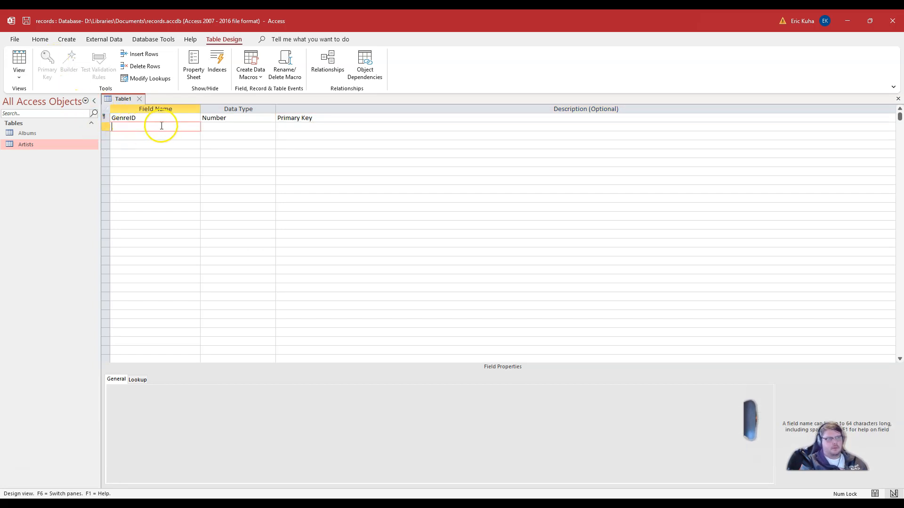
type("GenreName")
key("Tab")
key("Tab")
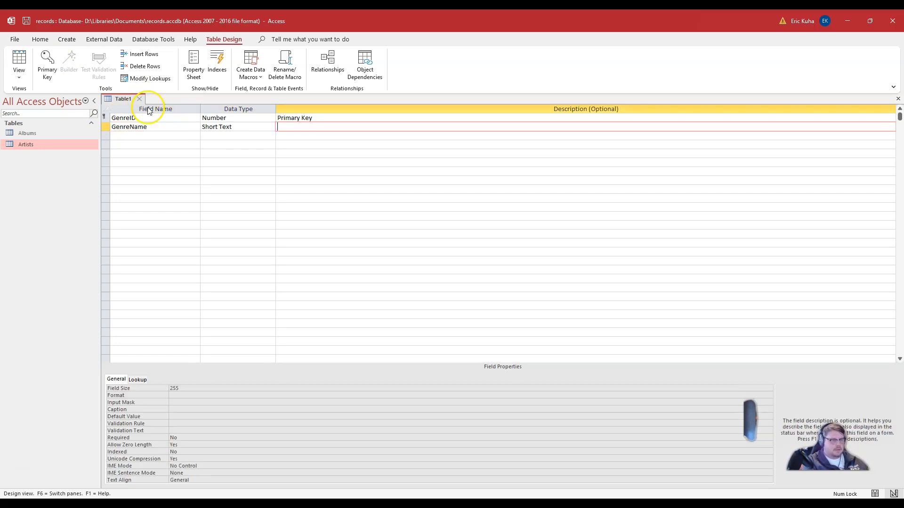
Save the new table as Genres and close it.
key("ctrl+s")
type("Genres")
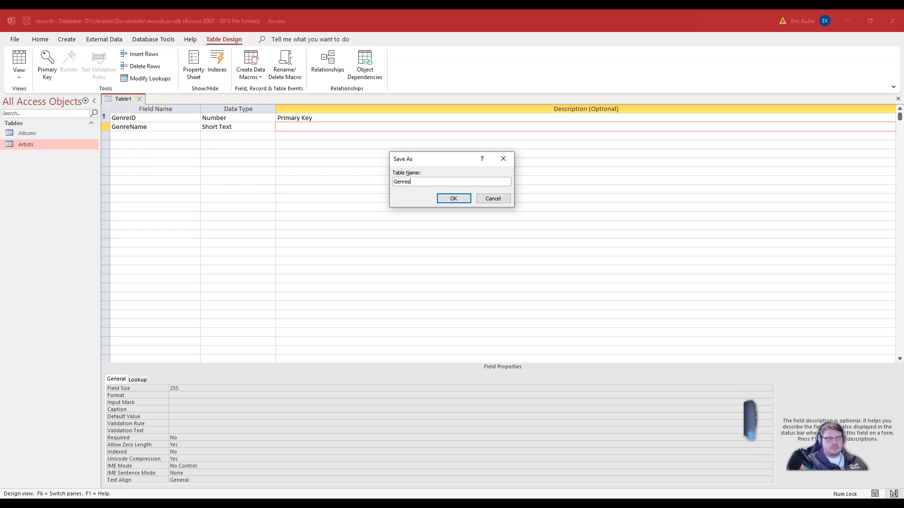
key("Return")
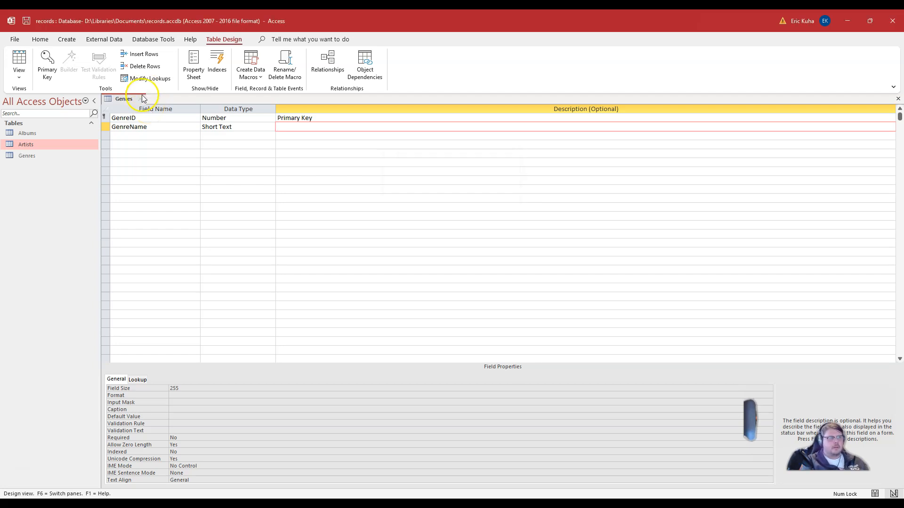
left_click(140, 100)
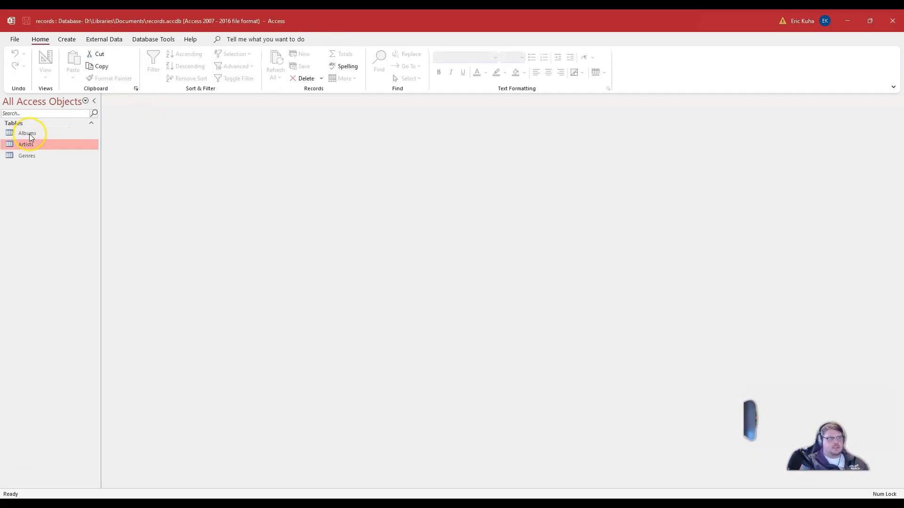